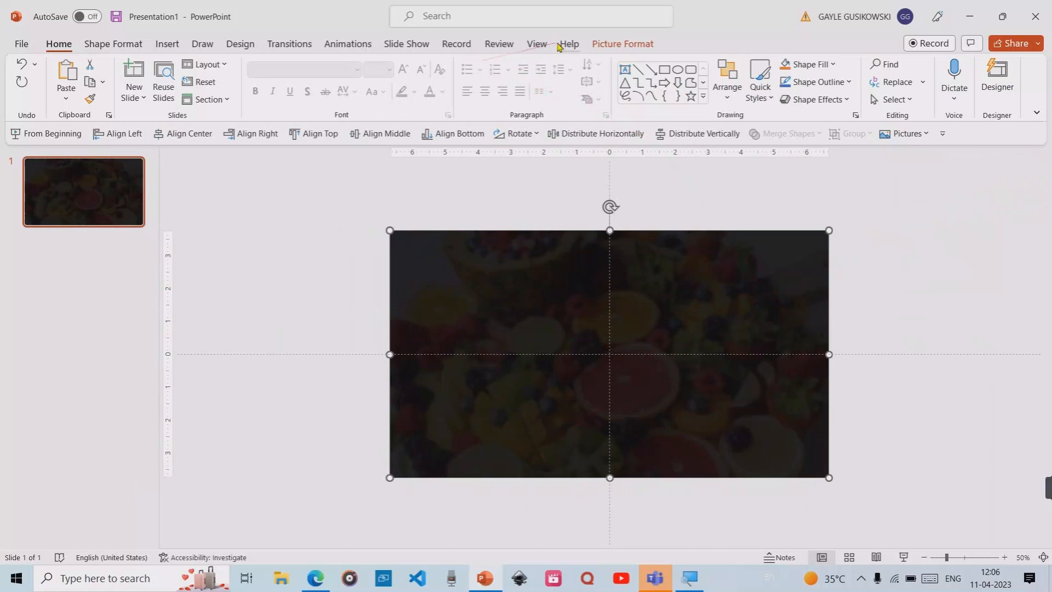
{"action": "left_click", "coordinate": [625, 43]}
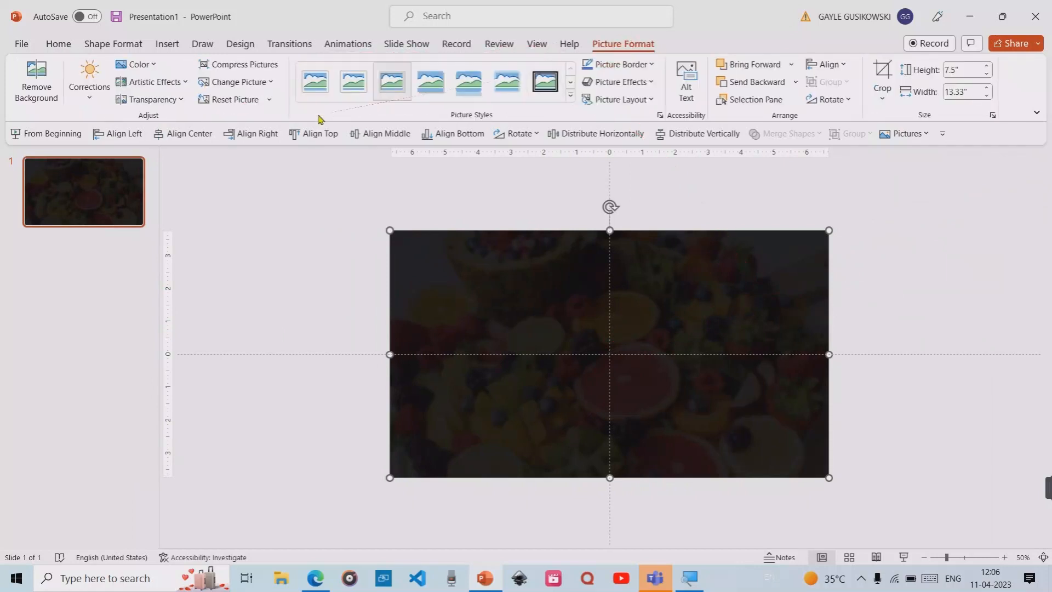
{"action": "left_click", "coordinate": [185, 85]}
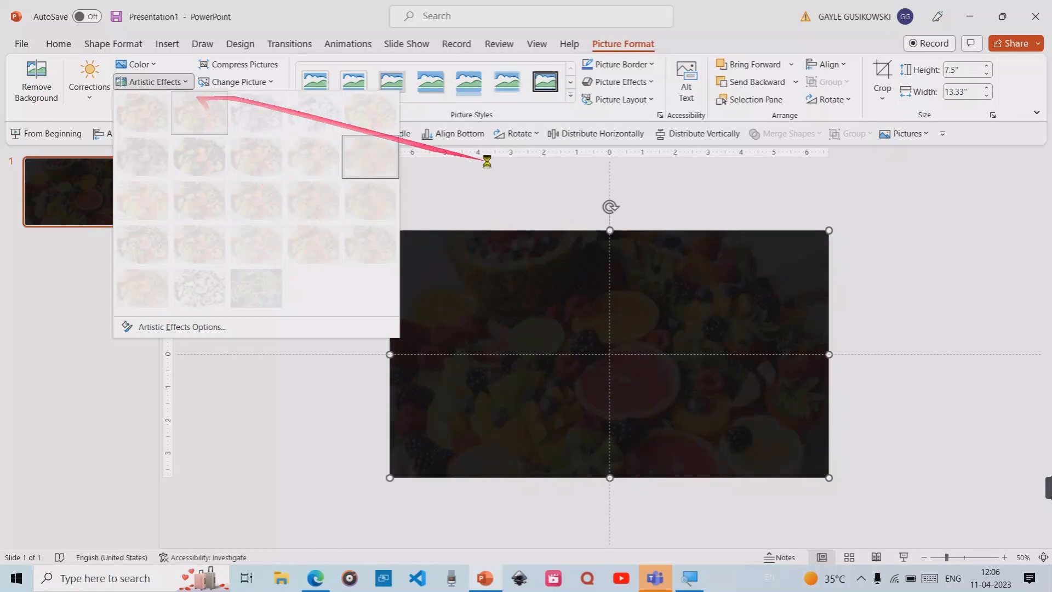
{"action": "left_click", "coordinate": [460, 193]}
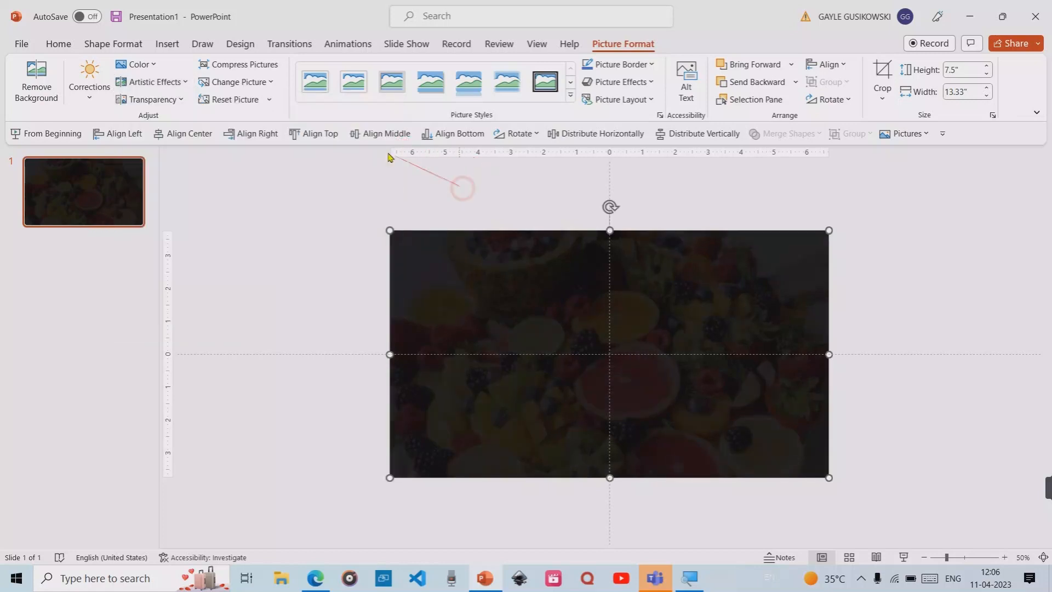
{"action": "left_click", "coordinate": [272, 82]}
{"action": "left_click", "coordinate": [414, 184]}
Apply the transparency preset one level above 65% to the fruit background picture
{"action": "left_click", "coordinate": [153, 99]}
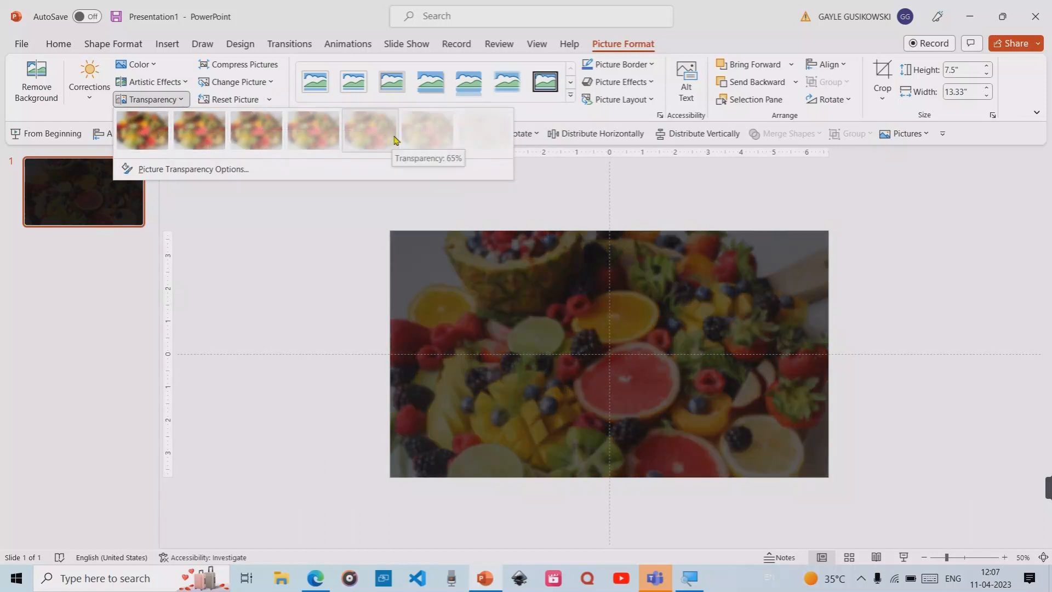
{"action": "left_click", "coordinate": [431, 135]}
{"action": "left_click", "coordinate": [898, 304]}
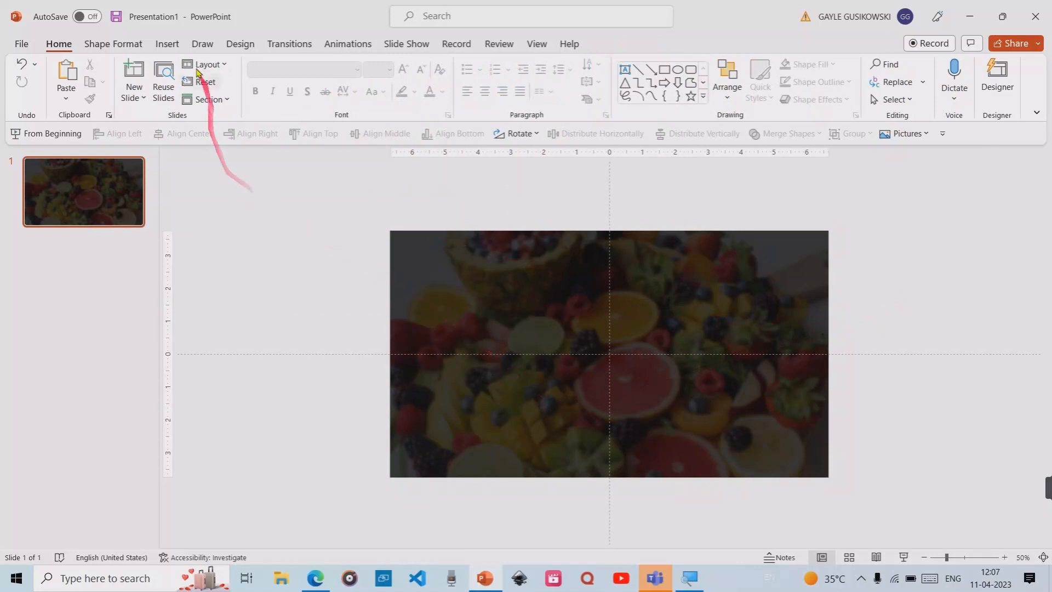
Insert a text box over the upper-left part of the slide's fruit picture
{"action": "left_click", "coordinate": [167, 43]}
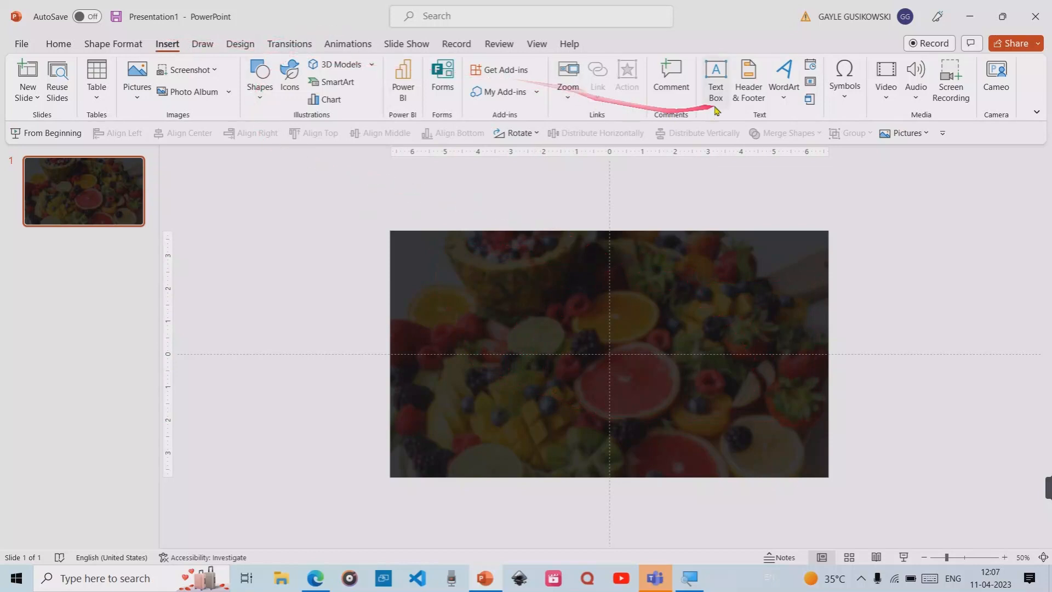
{"action": "left_click", "coordinate": [717, 77]}
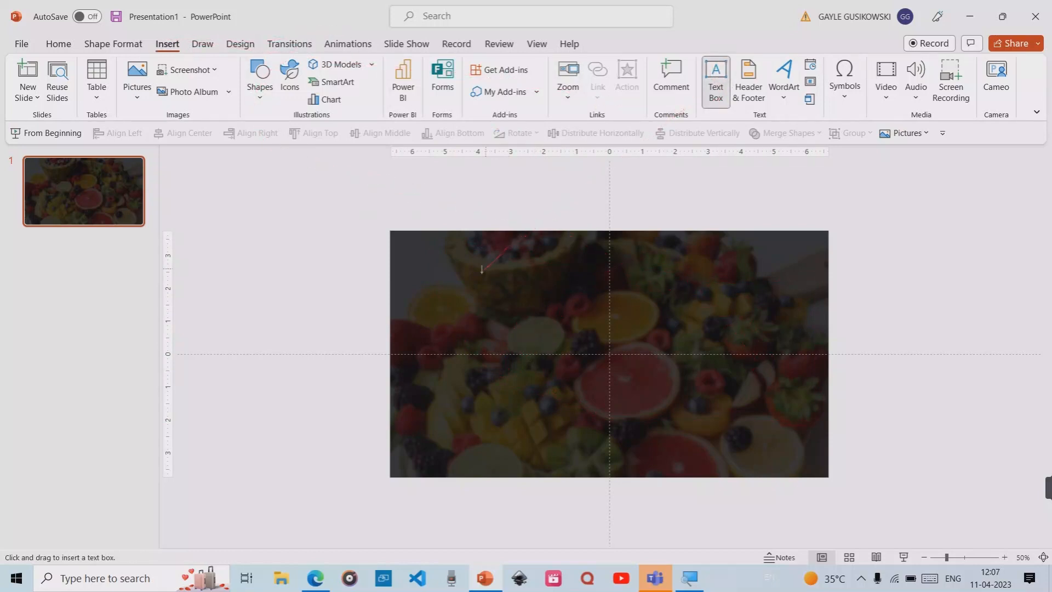
{"action": "left_click", "coordinate": [470, 281]}
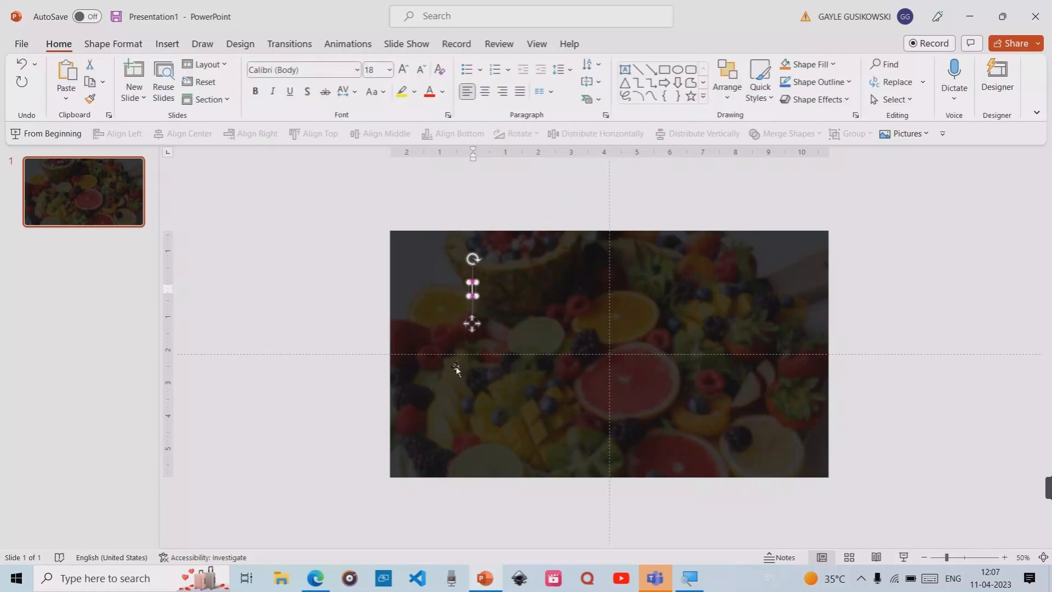
Switch to the browser and bring up the untitled Canva Doc
{"action": "left_click", "coordinate": [314, 580]}
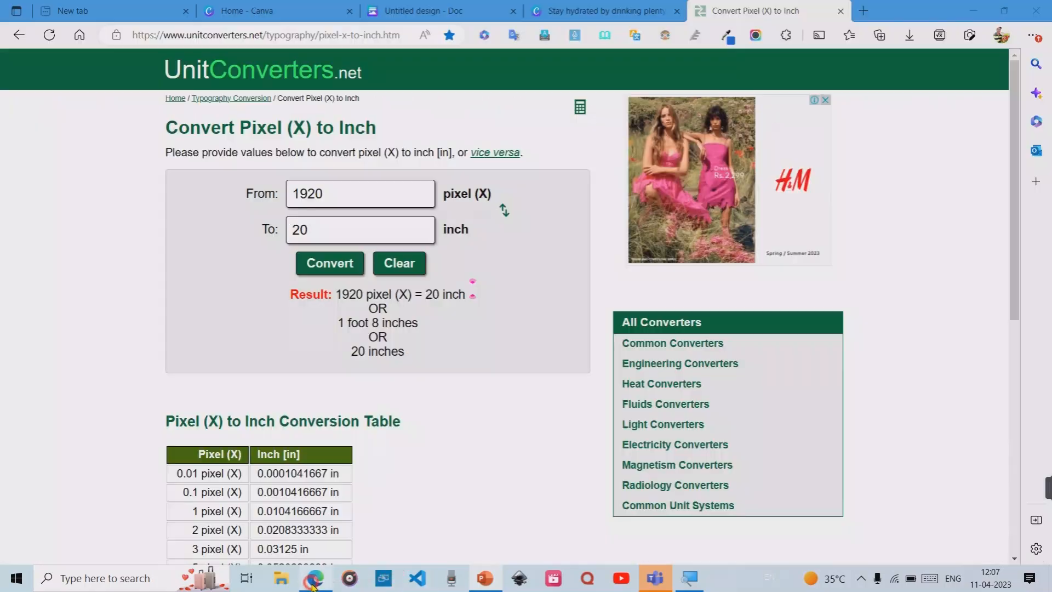
{"action": "left_click", "coordinate": [316, 17]}
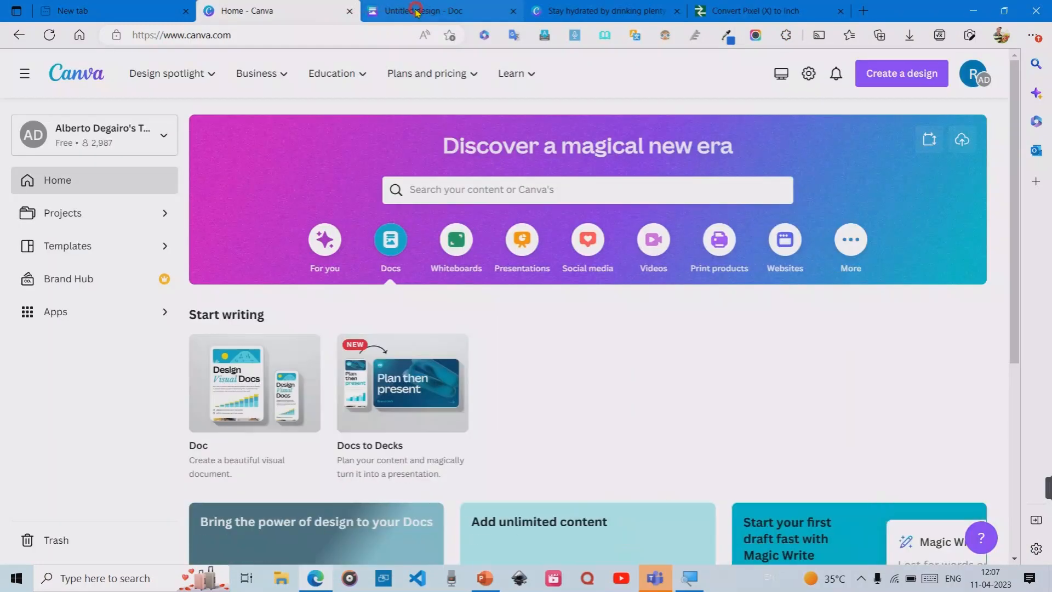
{"action": "left_click", "coordinate": [416, 13]}
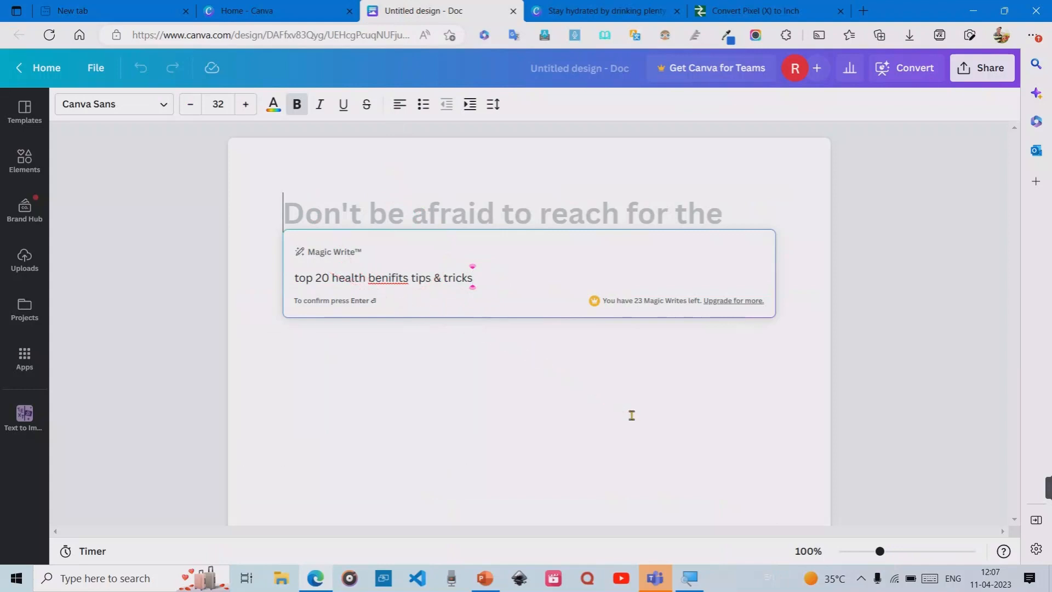
Clear the existing prompt text in Magic Write and close the prompt box
{"action": "key", "text": "BackSpace"}
{"action": "key", "text": "BackSpace"}
{"action": "key", "text": "BackSpace"}
{"action": "key", "text": "BackSpace"}
{"action": "key", "text": "BackSpace"}
{"action": "key", "text": "BackSpace"}
{"action": "key", "text": "BackSpace"}
{"action": "key", "text": "BackSpace"}
{"action": "key", "text": "BackSpace"}
{"action": "key", "text": "BackSpace"}
{"action": "key", "text": "BackSpace"}
{"action": "key", "text": "BackSpace"}
{"action": "key", "text": "BackSpace"}
{"action": "key", "text": "BackSpace"}
{"action": "key", "text": "BackSpace"}
{"action": "key", "text": "BackSpace"}
{"action": "key", "text": "BackSpace"}
{"action": "key", "text": "BackSpace"}
{"action": "key", "text": "BackSpace"}
{"action": "key", "text": "BackSpace"}
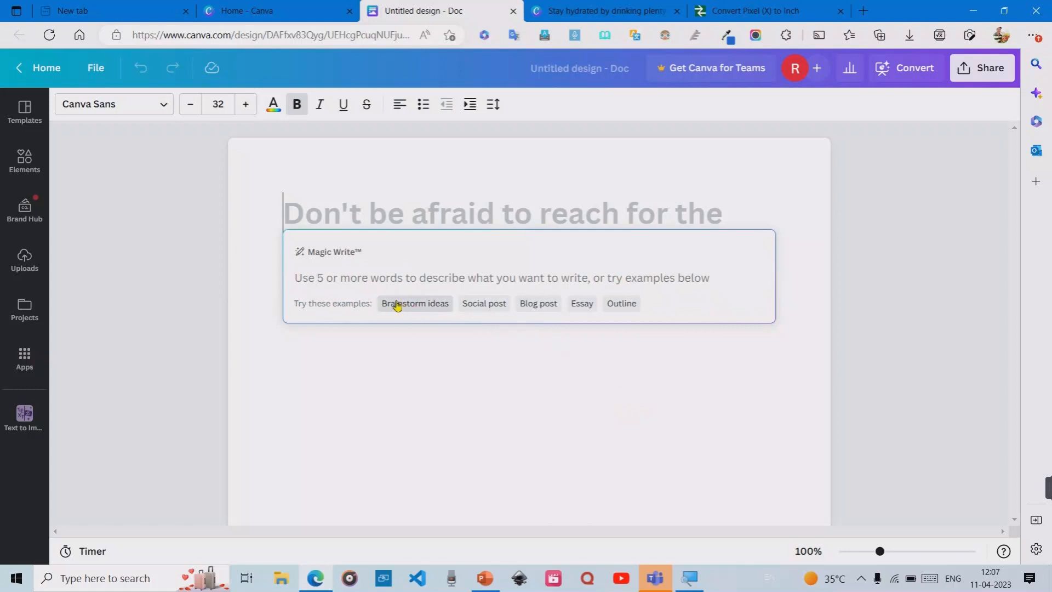
{"action": "type", "text": "t"}
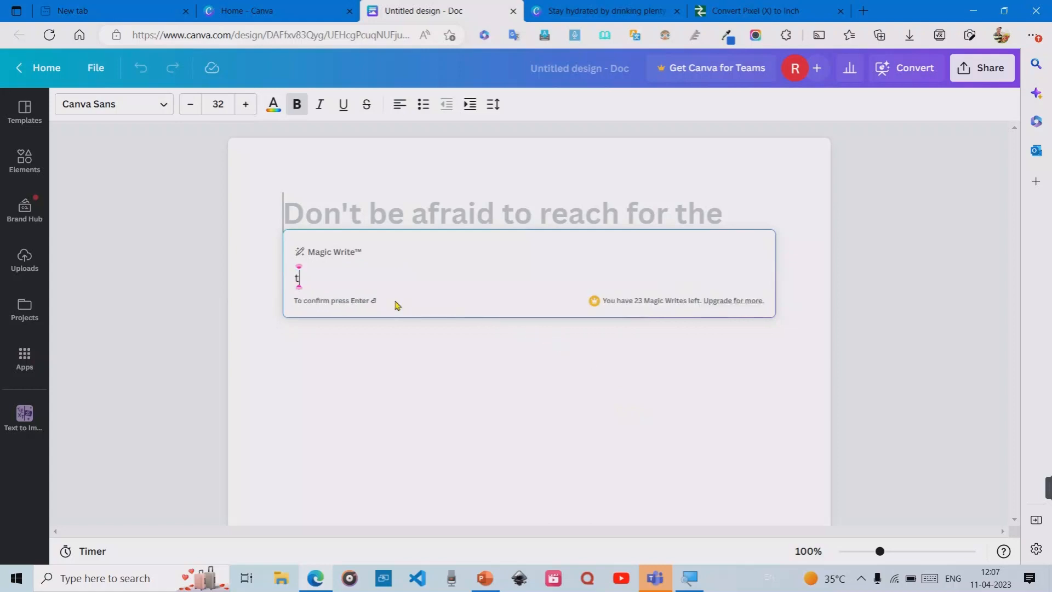
{"action": "key", "text": "BackSpace"}
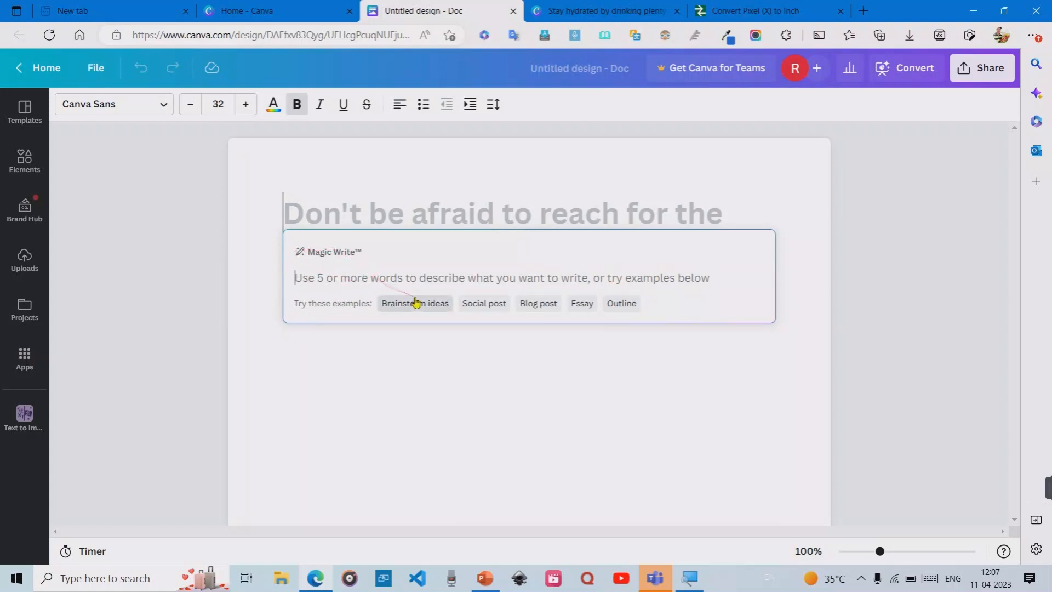
{"action": "key", "text": "Escape"}
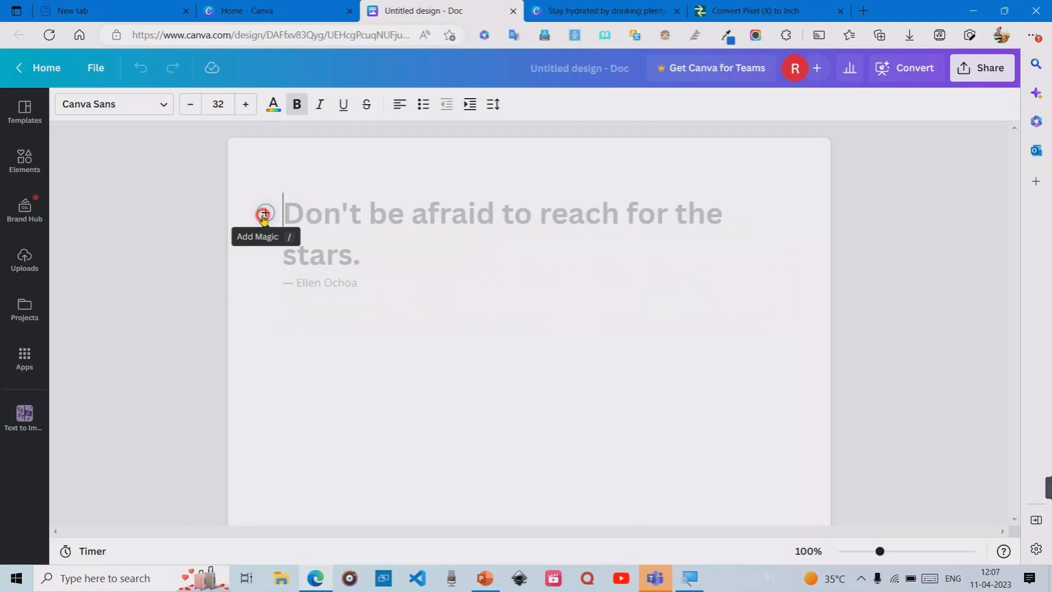
Generate document text with Magic Write from the prompt "top 20 health benifits tips & tricks"
{"action": "left_click", "coordinate": [264, 214]}
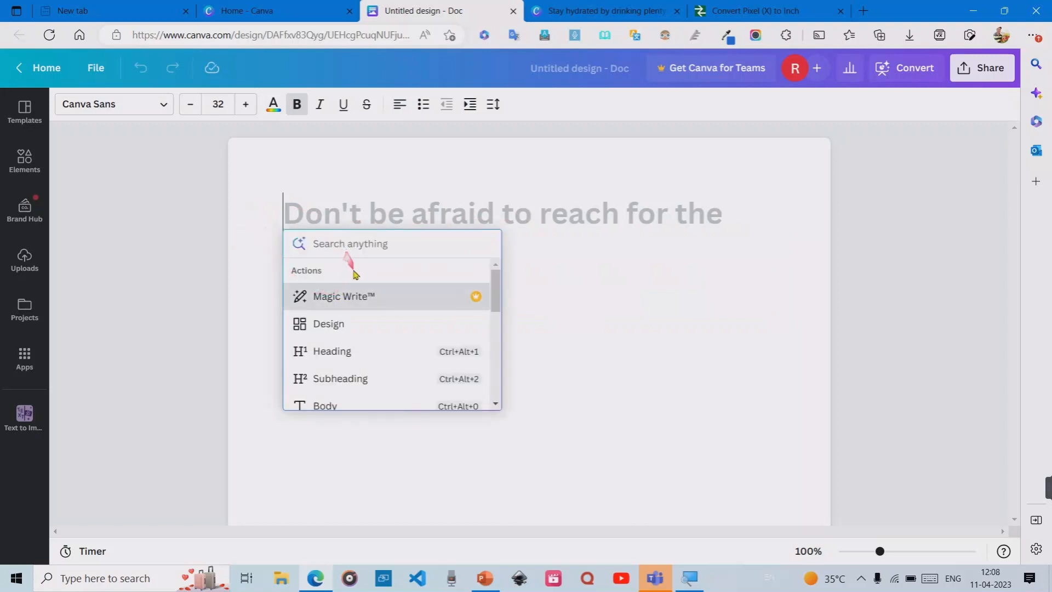
{"action": "left_click", "coordinate": [363, 298]}
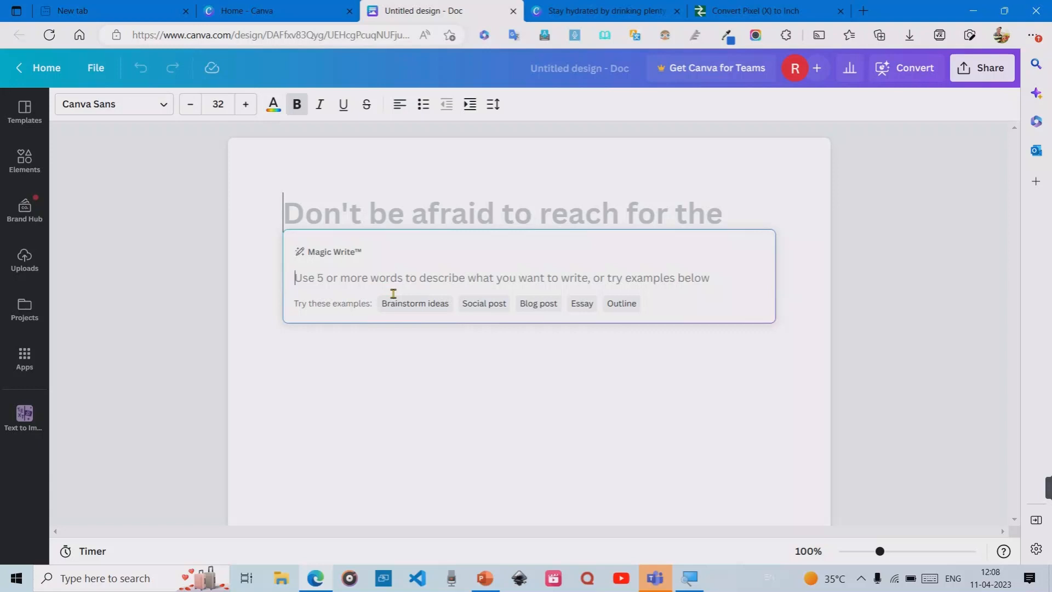
{"action": "type", "text": "top 2"}
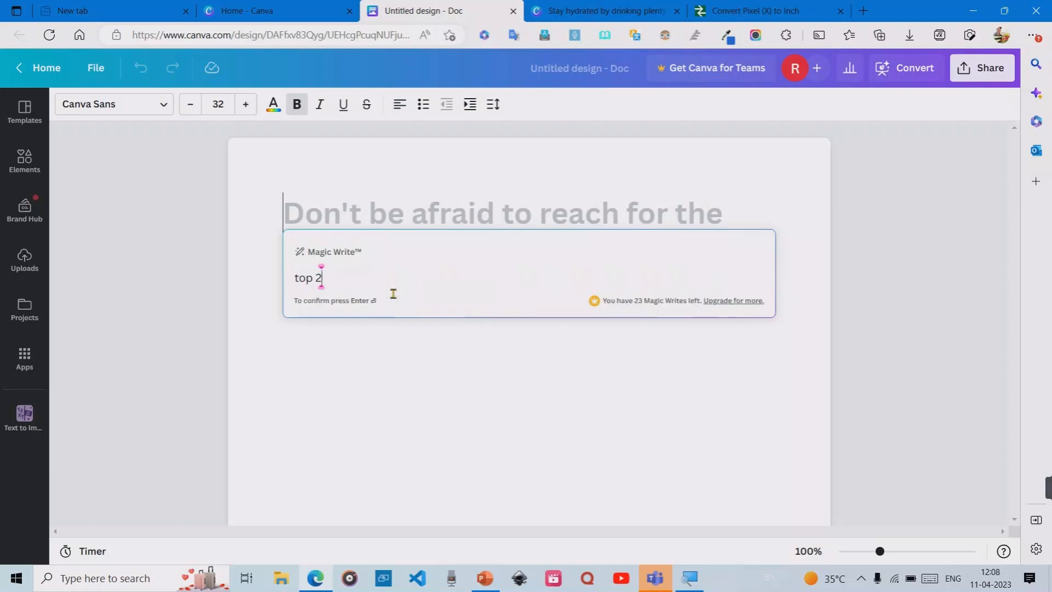
{"action": "type", "text": "0 health benifits"}
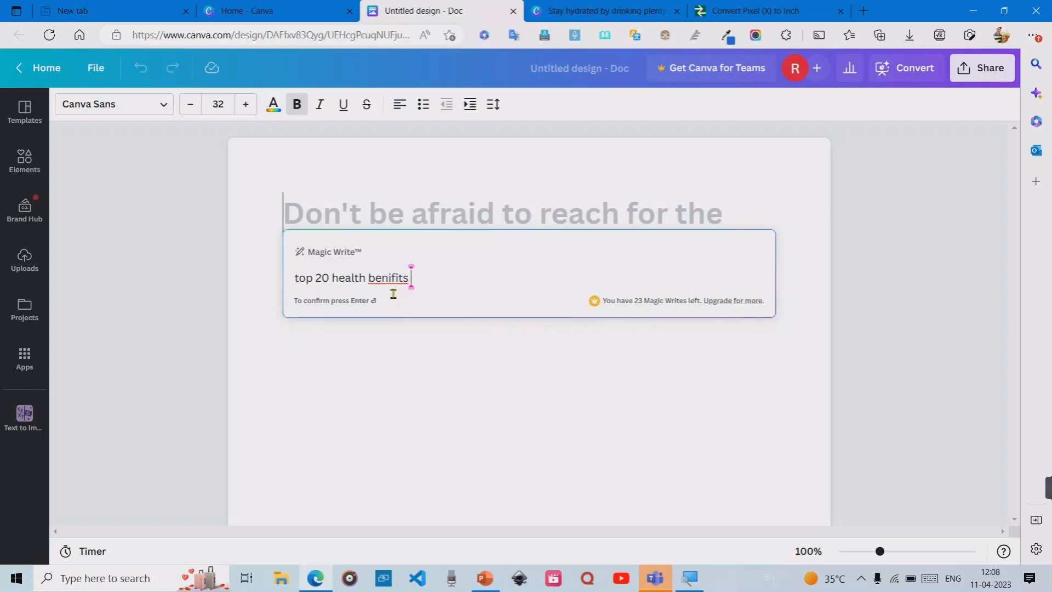
{"action": "type", "text": "ips & tricks"}
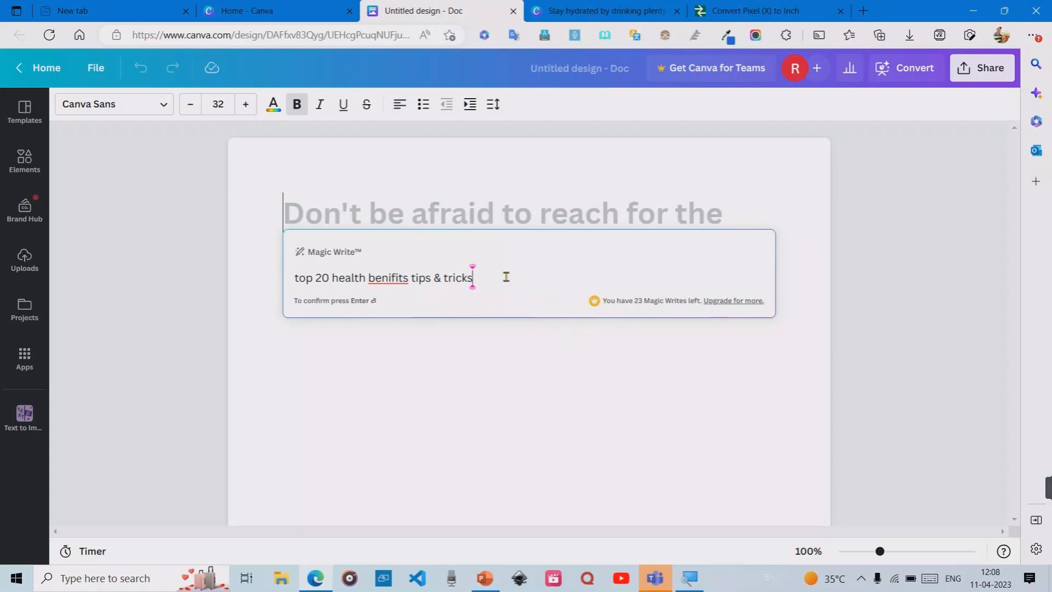
{"action": "key", "text": "Return"}
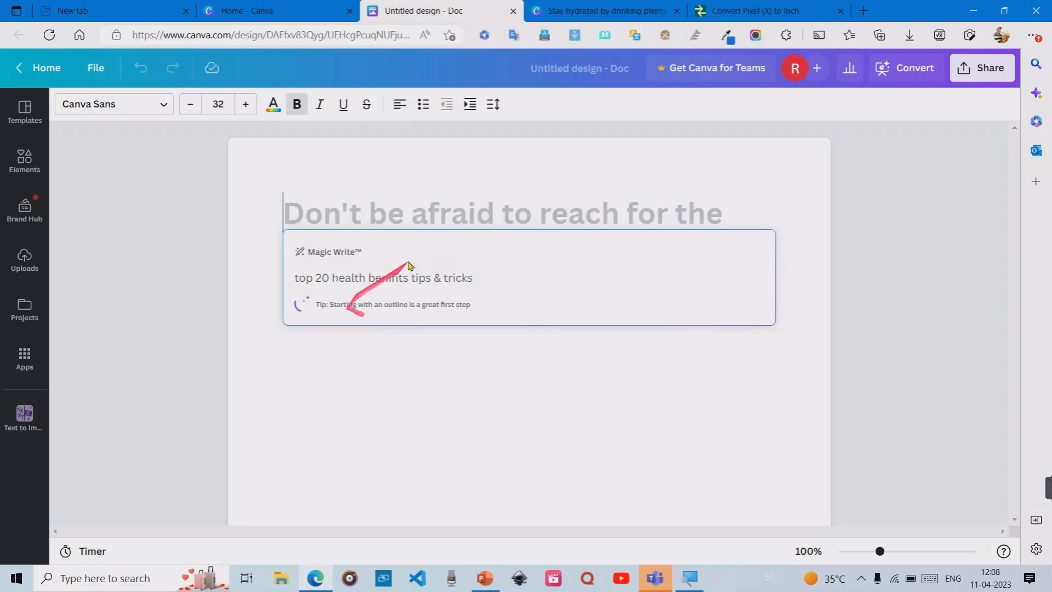
{"action": "scroll", "coordinate": [551, 373], "scroll_direction": "down", "scroll_amount": 2}
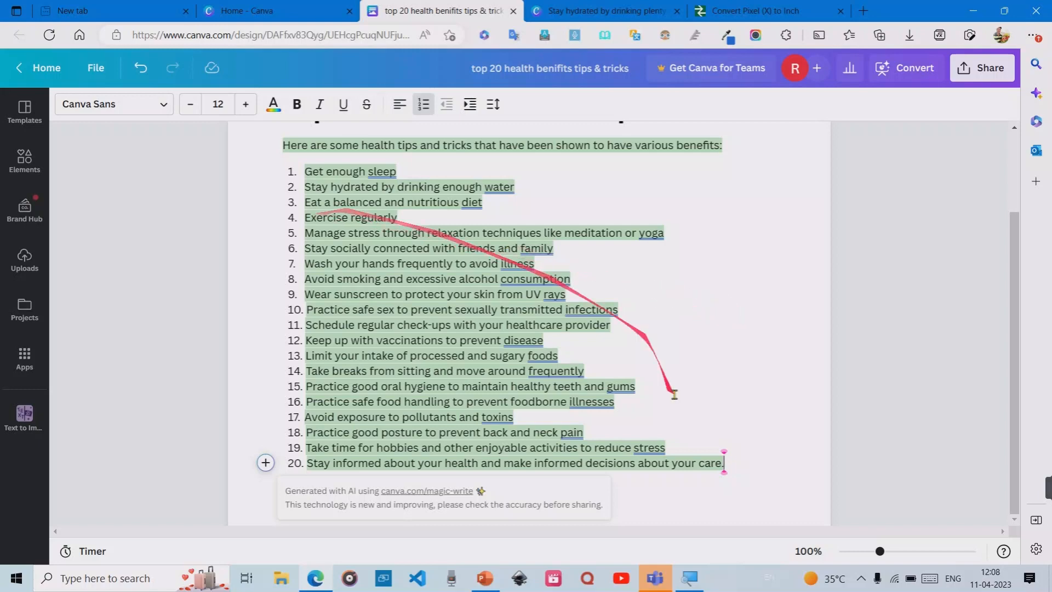
Switch to PowerPoint, try pasting the clipboard contents into the slide's text box, and remove the pasted blank lines
{"action": "left_click", "coordinate": [485, 578]}
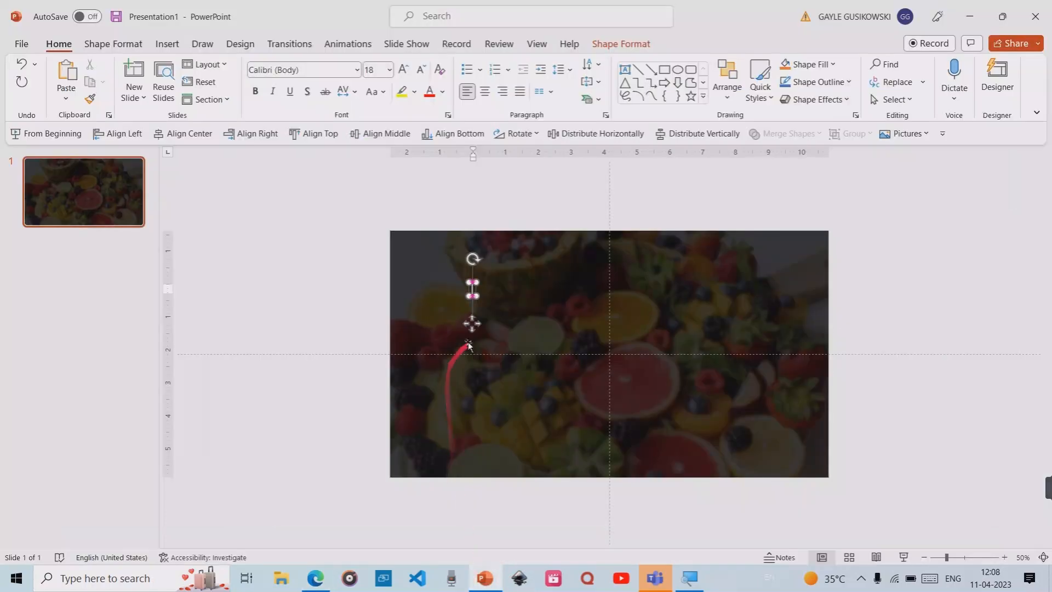
{"action": "key", "text": "ctrl+v"}
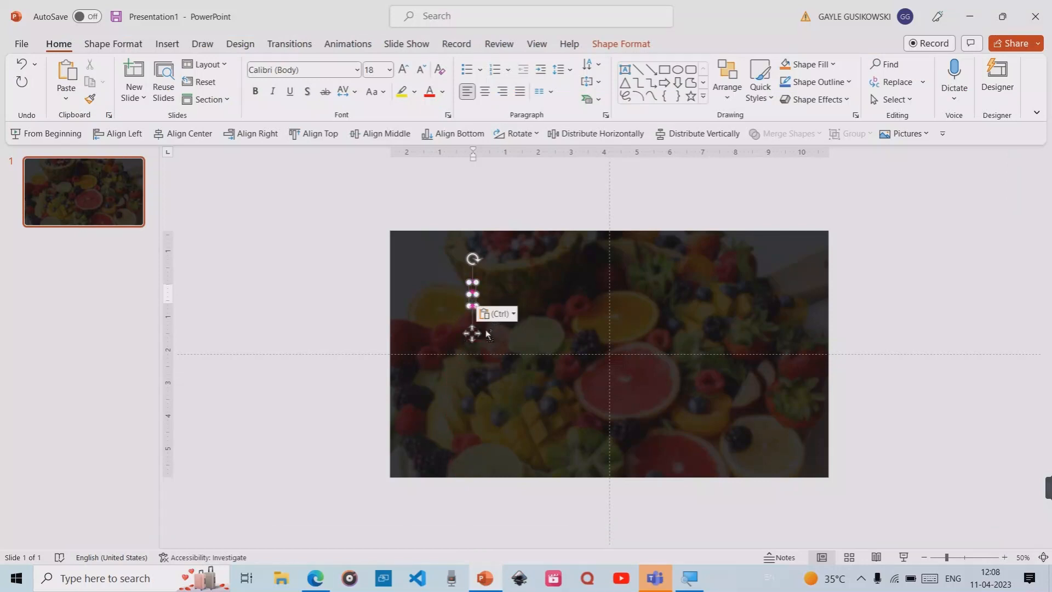
{"action": "key", "text": "ctrl+v"}
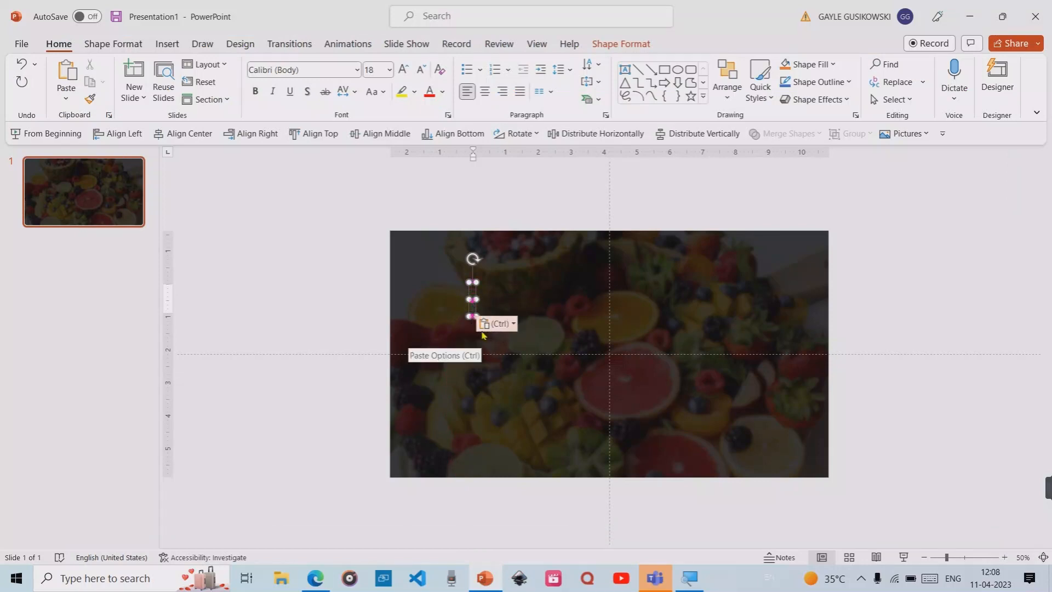
{"action": "key", "text": "BackSpace"}
{"action": "key", "text": "BackSpace"}
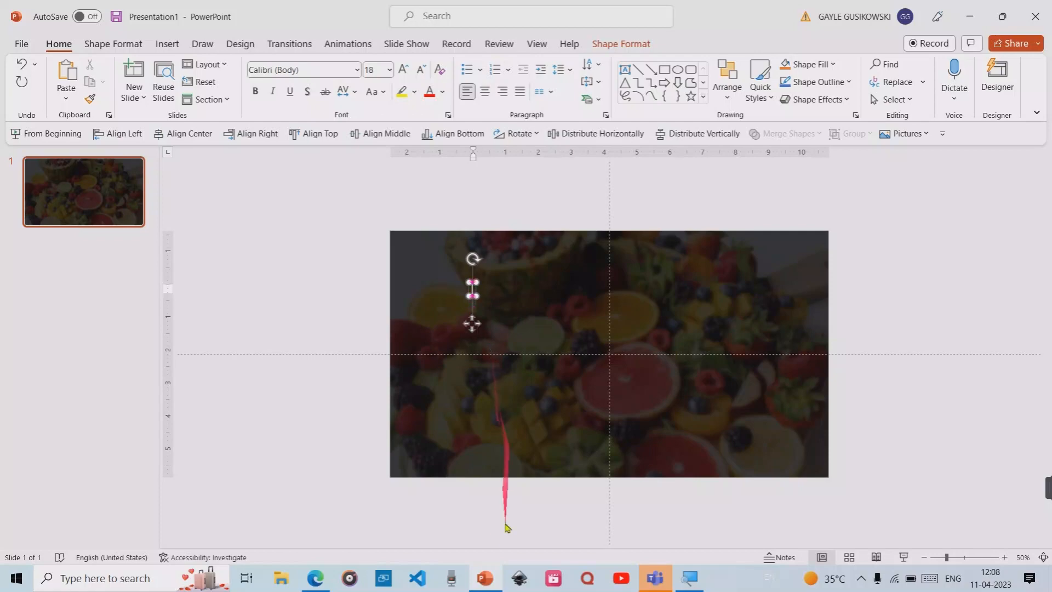
Copy the 20 numbered health tips from the Canva Doc and paste them into the text box on the PowerPoint slide
{"action": "left_click", "coordinate": [316, 577]}
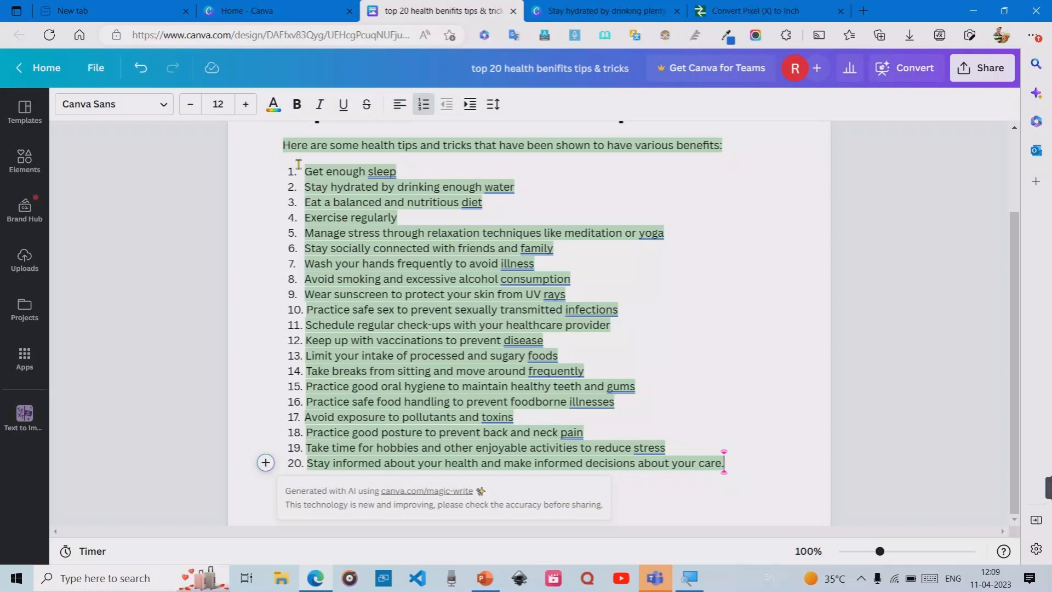
{"action": "left_click_drag", "start_coordinate": [302, 169], "coordinate": [739, 486]}
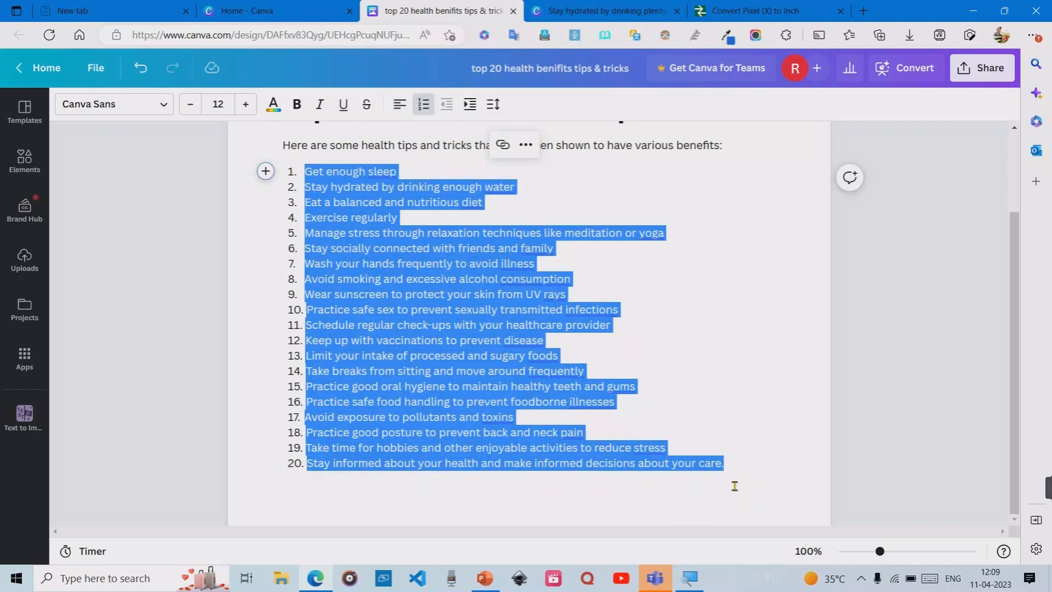
{"action": "left_click", "coordinate": [485, 578]}
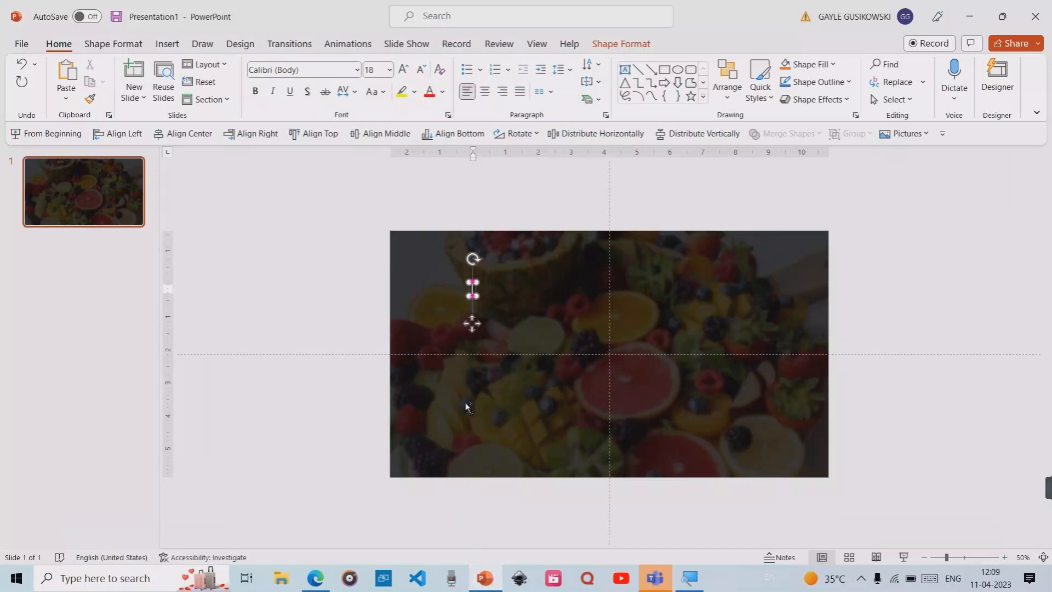
{"action": "key", "text": "ctrl+v"}
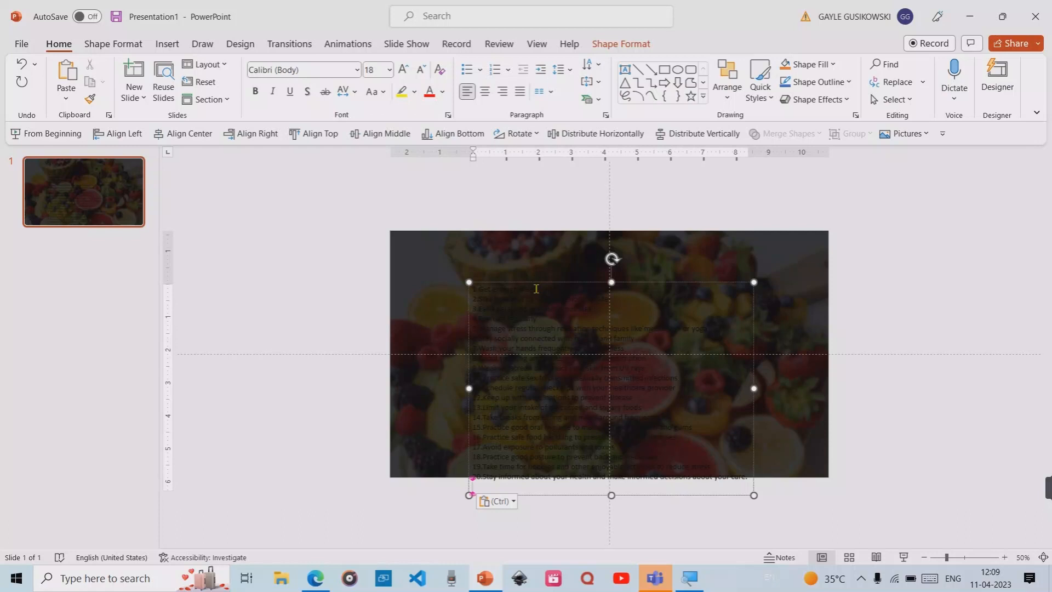
Color all the pasted list text White, Text 1 and move the text box up to the middle of the slide
{"action": "key", "text": "ctrl+a"}
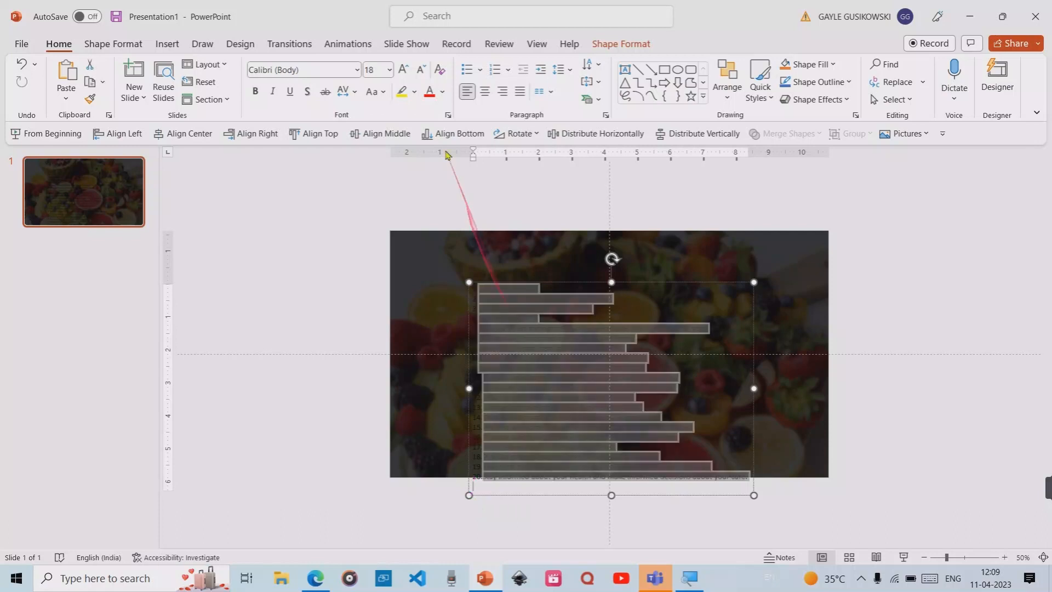
{"action": "left_click", "coordinate": [442, 92]}
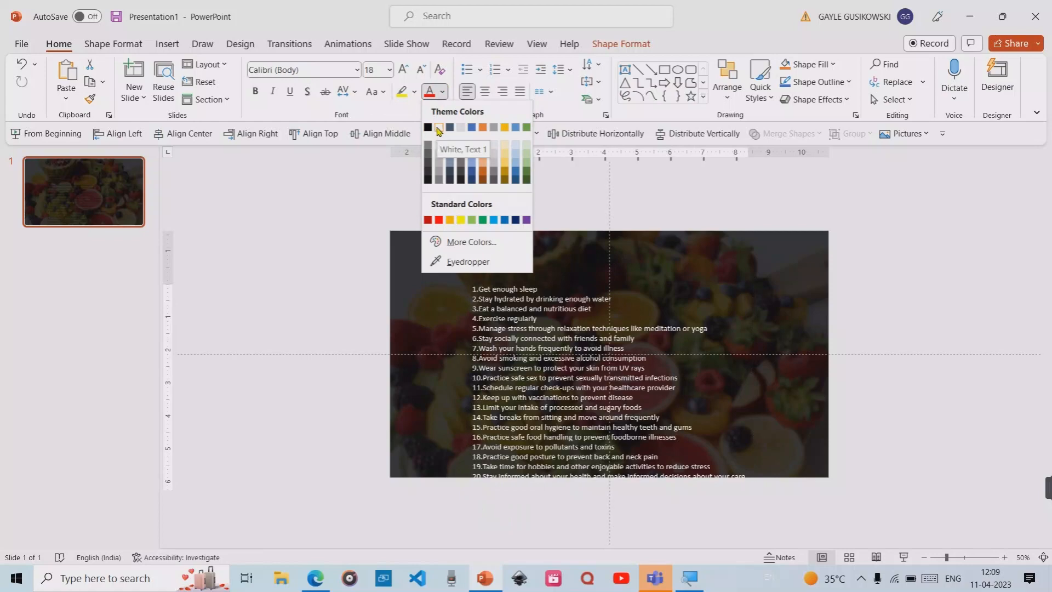
{"action": "left_click", "coordinate": [438, 129]}
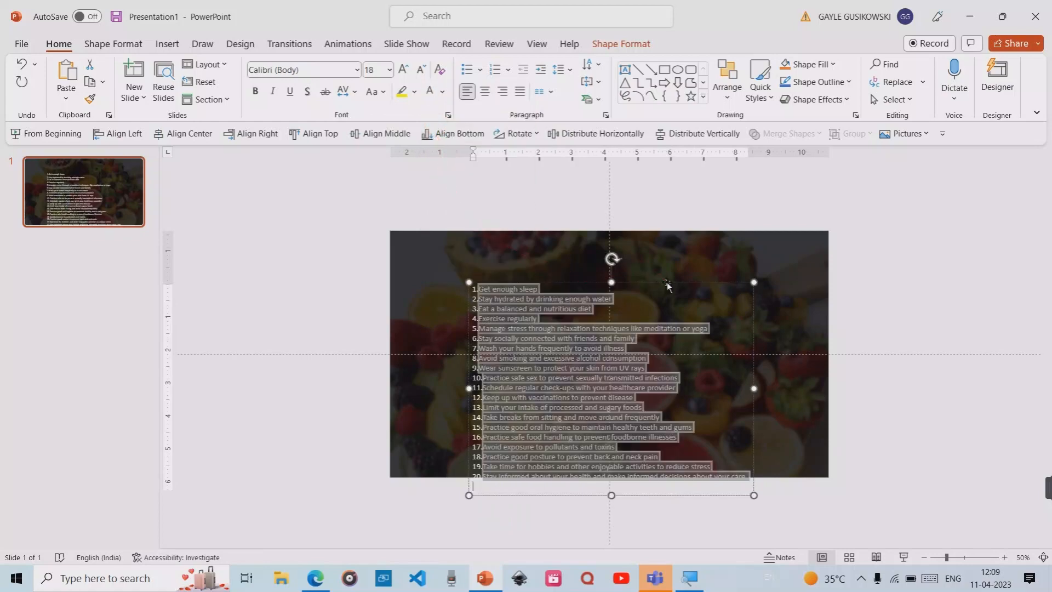
{"action": "left_click_drag", "start_coordinate": [668, 286], "coordinate": [665, 246]}
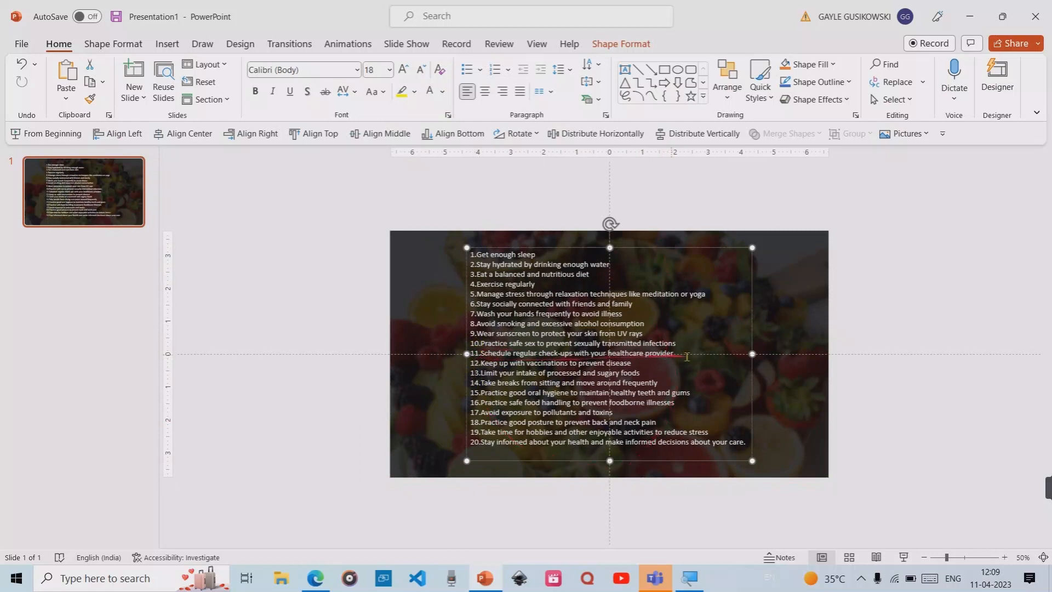
Delete tips 11 to 20 from the list on the slide, keeping only the first ten
{"action": "left_click_drag", "start_coordinate": [677, 355], "coordinate": [495, 445]}
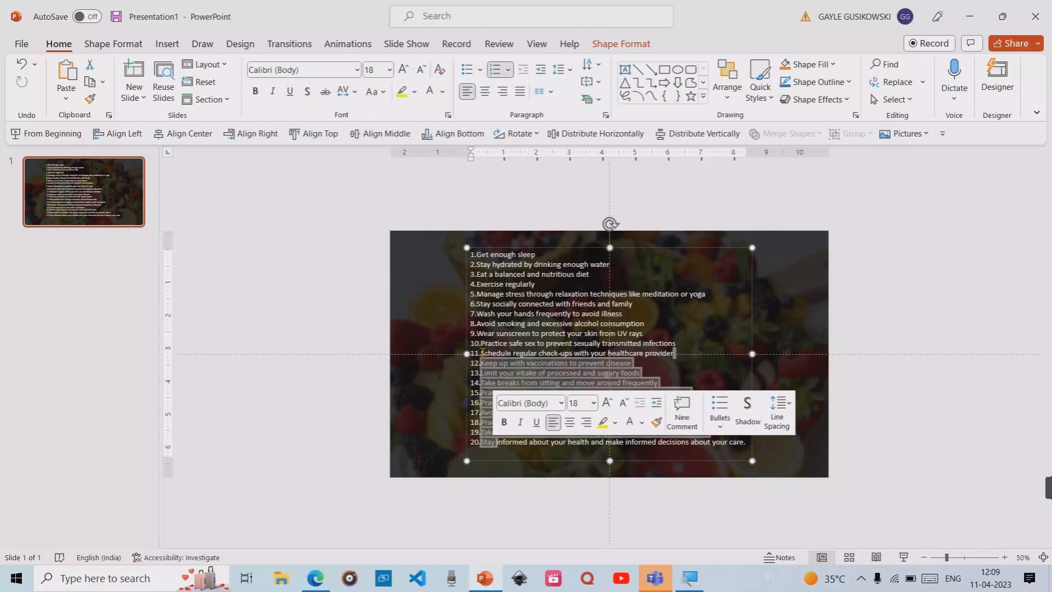
{"action": "left_click_drag", "start_coordinate": [481, 354], "coordinate": [740, 468]}
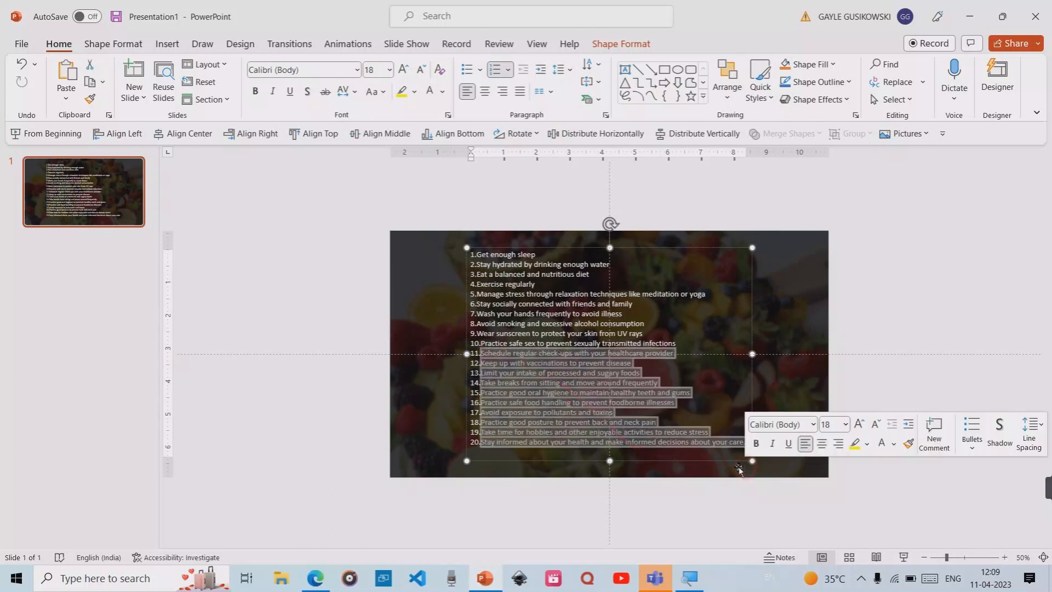
{"action": "key", "text": "BackSpace"}
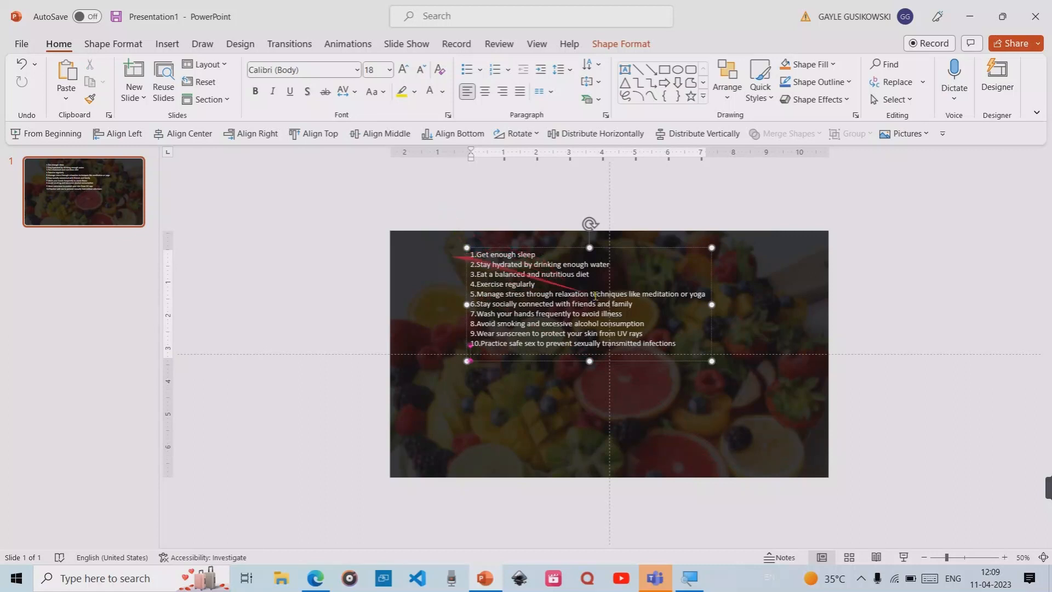
Change the font of all ten remaining tips to Arial Black
{"action": "left_click_drag", "start_coordinate": [677, 344], "coordinate": [432, 234]}
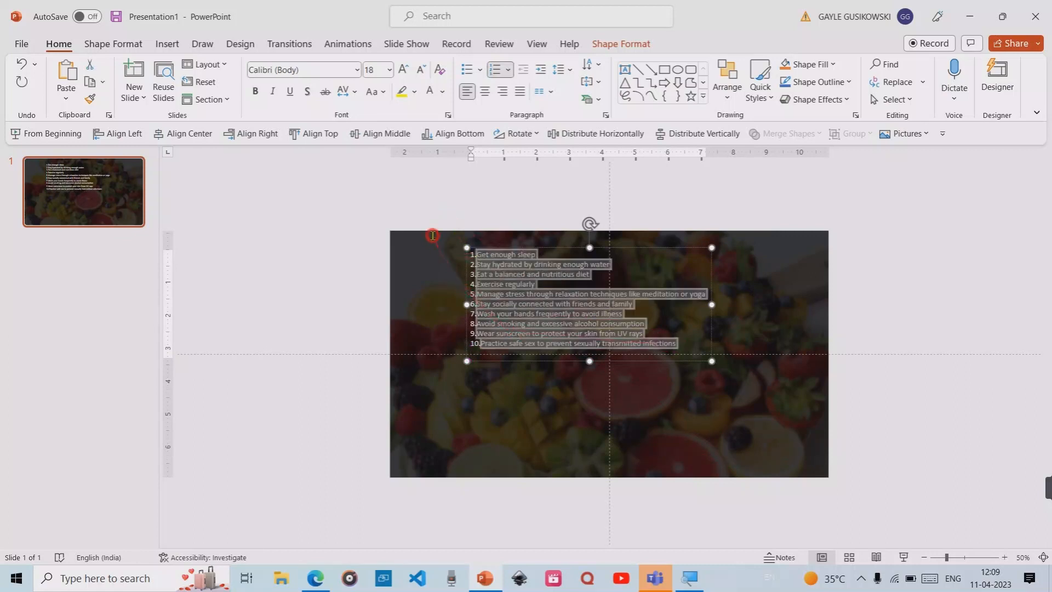
{"action": "left_click", "coordinate": [357, 70]}
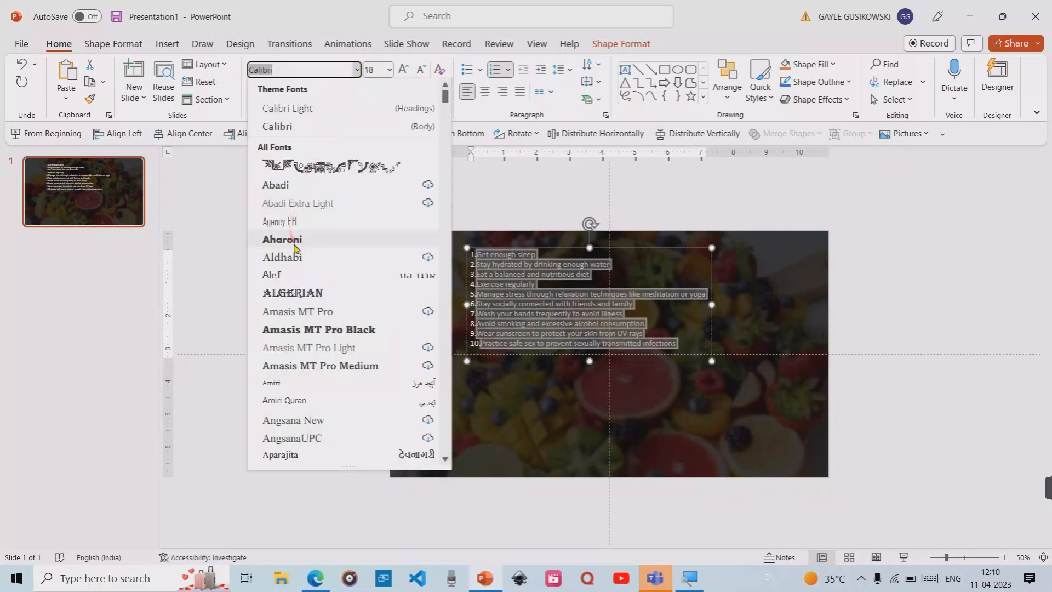
{"action": "scroll", "coordinate": [294, 252], "scroll_direction": "down", "scroll_amount": 15}
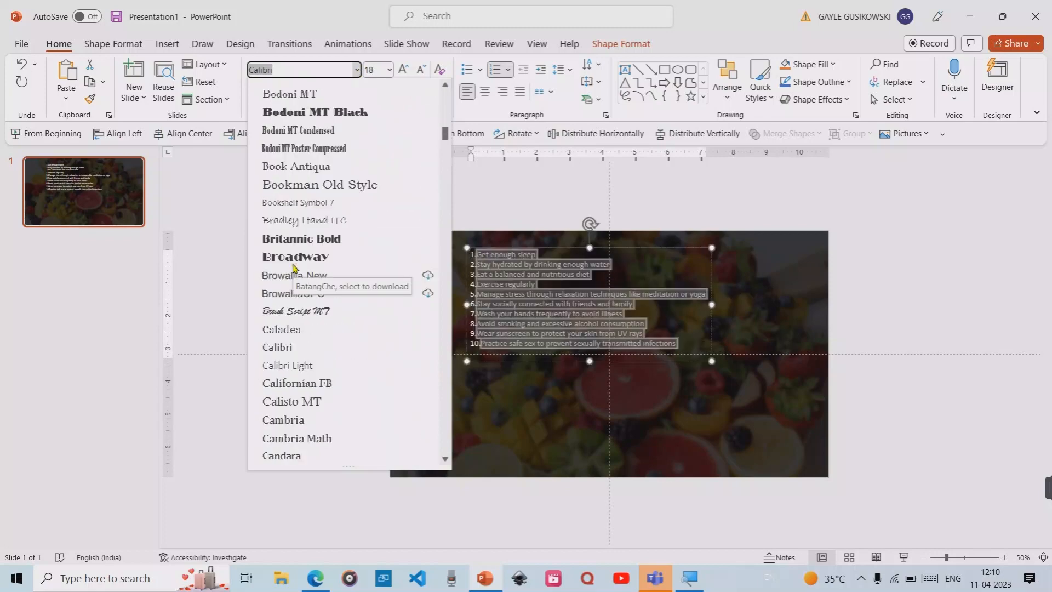
{"action": "scroll", "coordinate": [294, 268], "scroll_direction": "up", "scroll_amount": 15}
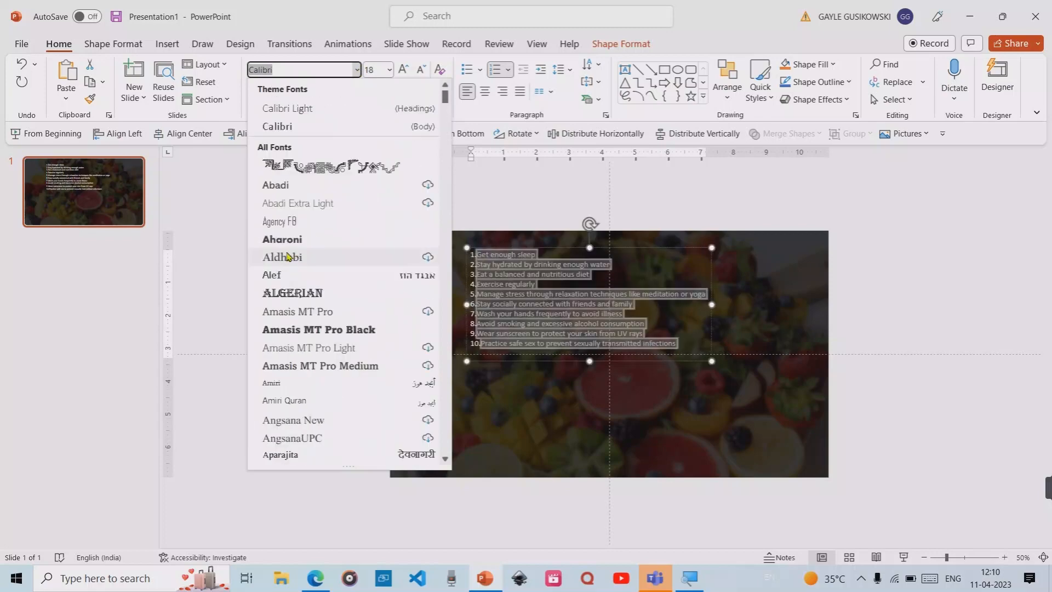
{"action": "scroll", "coordinate": [286, 255], "scroll_direction": "down", "scroll_amount": 7}
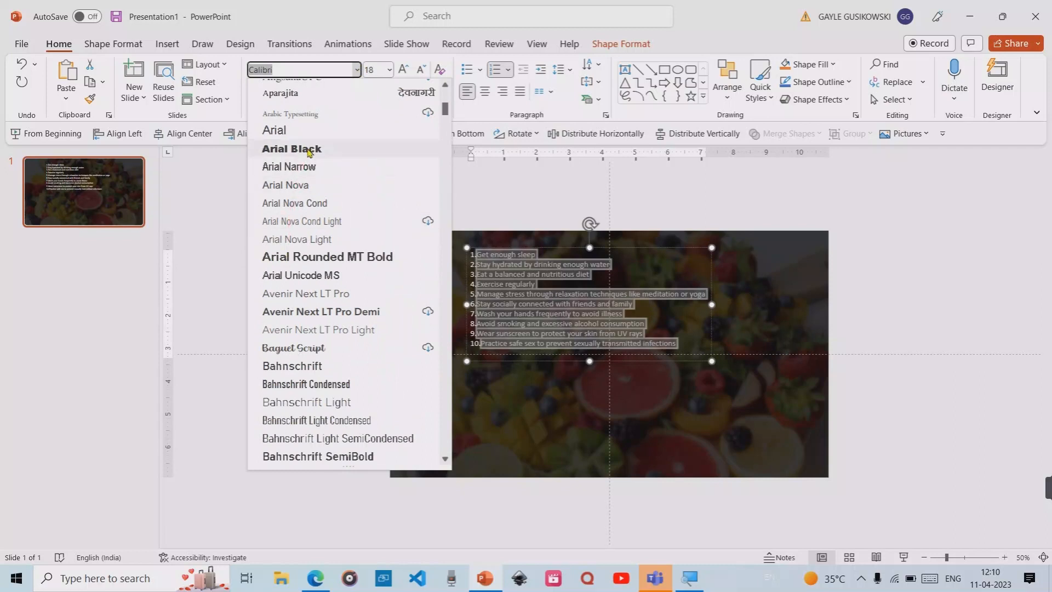
{"action": "left_click", "coordinate": [307, 149]}
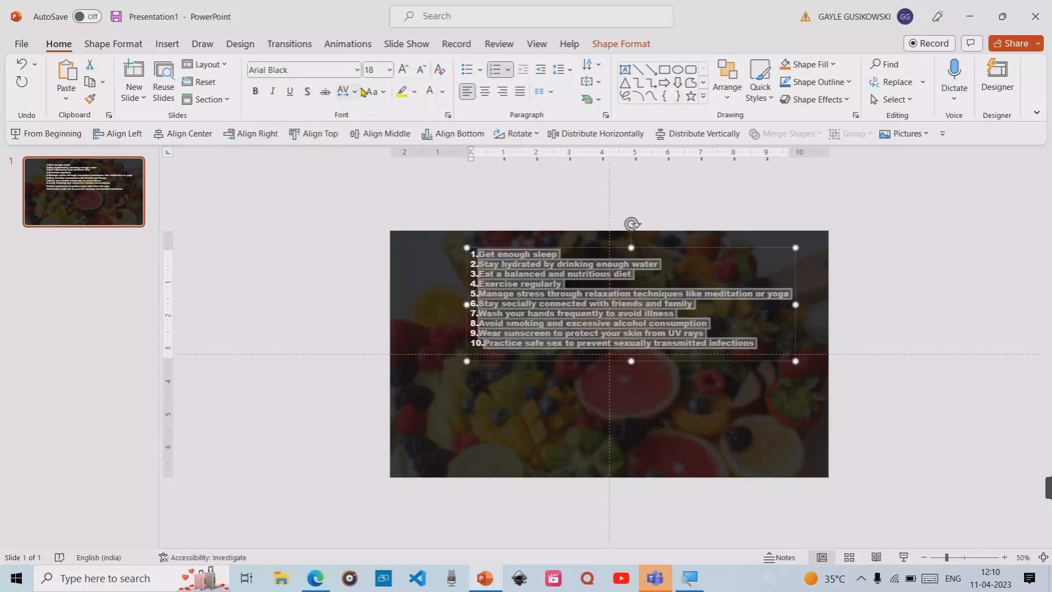
Enlarge the list text to 28 points and move its text box to the slide's left edge
{"action": "left_click", "coordinate": [407, 67]}
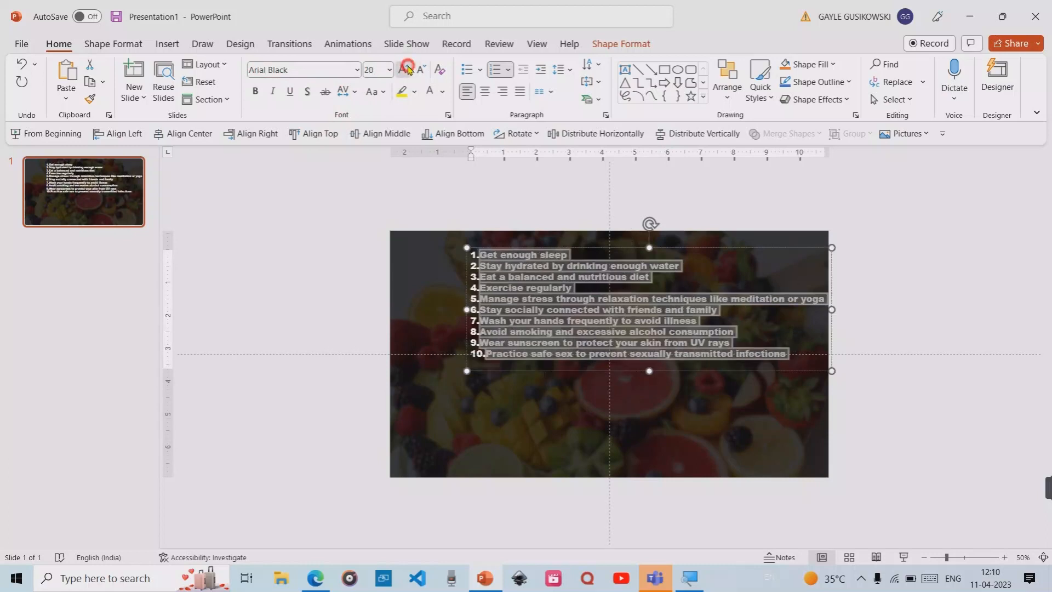
{"action": "left_click", "coordinate": [408, 68]}
{"action": "left_click", "coordinate": [407, 68]}
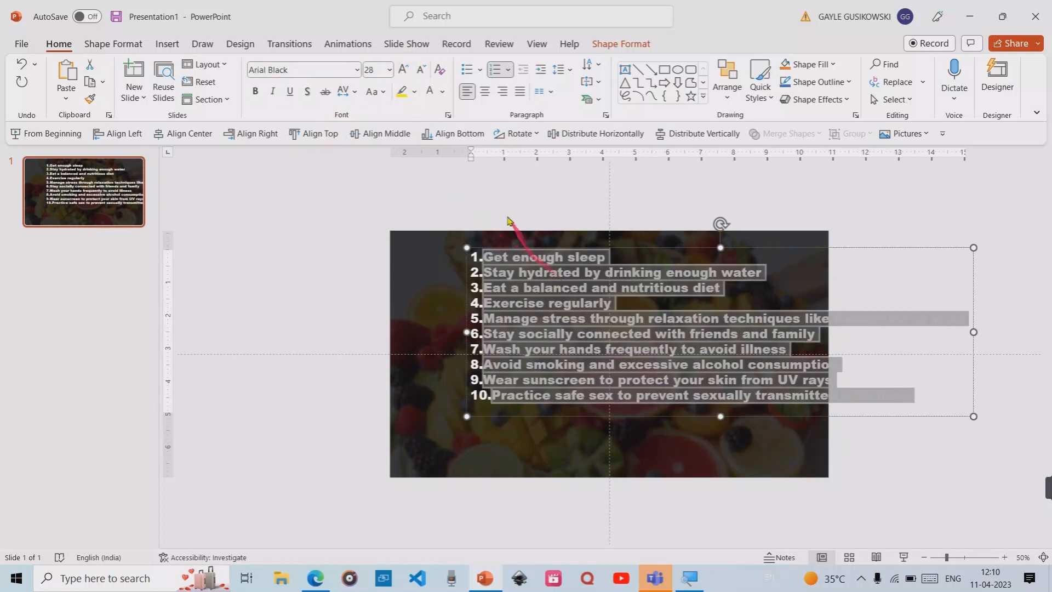
{"action": "left_click_drag", "start_coordinate": [690, 250], "coordinate": [623, 254]}
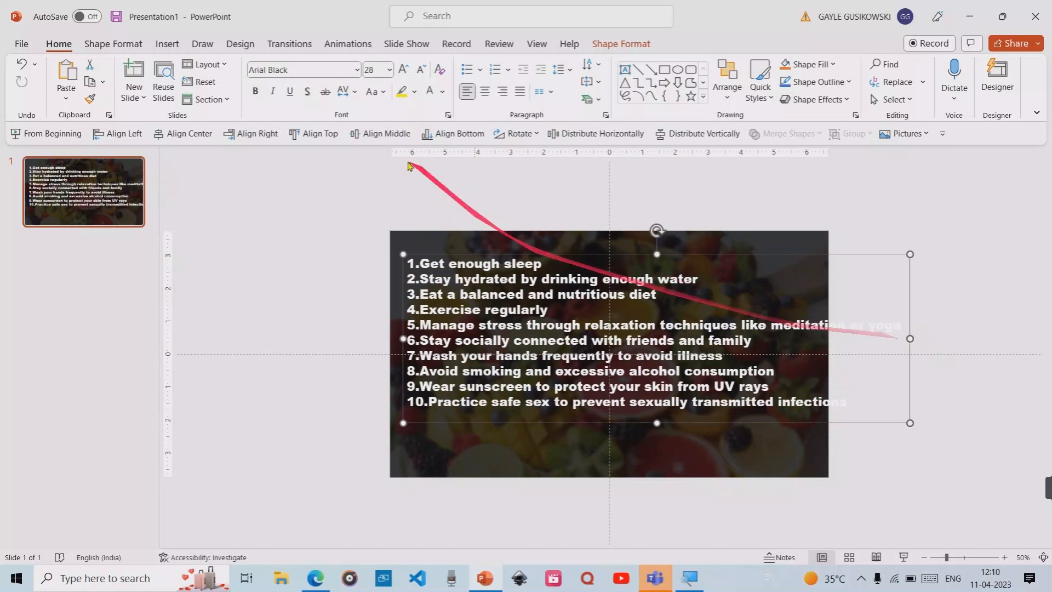
Set the tip list's font size to 32 points and its line spacing to 1.5
{"action": "left_click", "coordinate": [429, 70]}
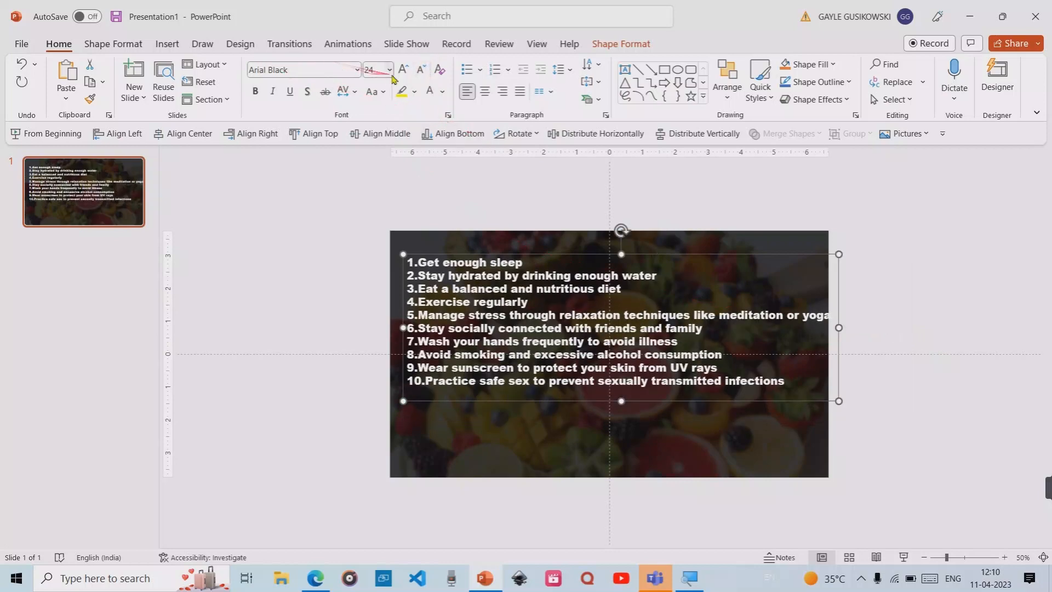
{"action": "left_click", "coordinate": [404, 71]}
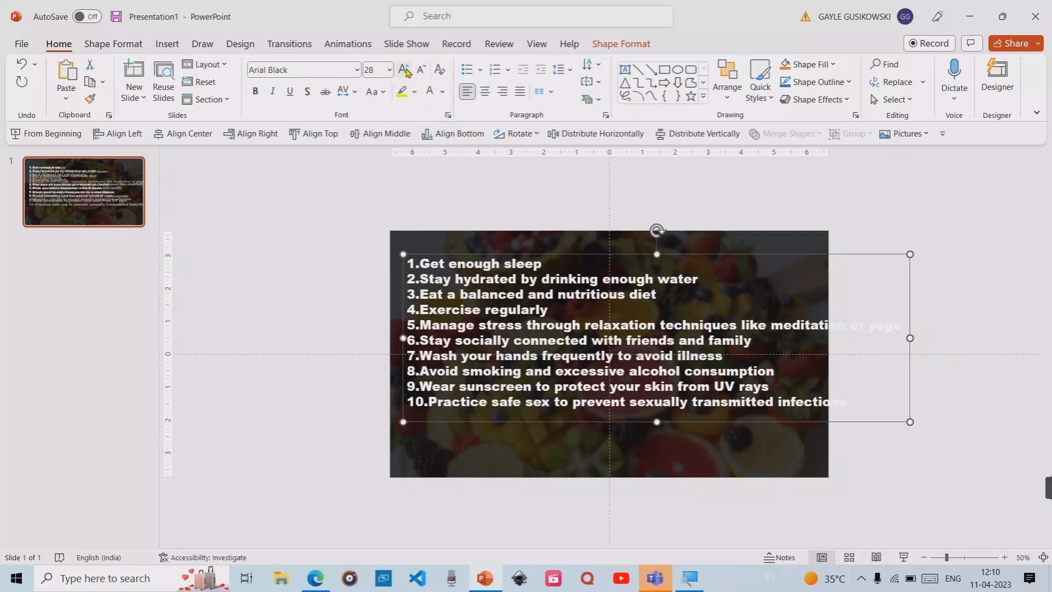
{"action": "left_click", "coordinate": [405, 69]}
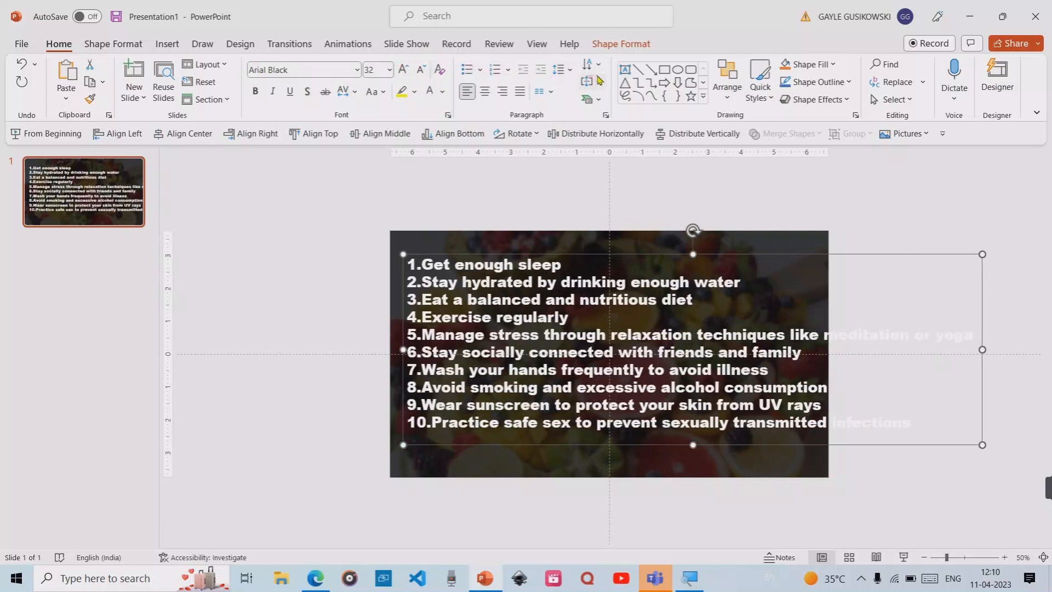
{"action": "left_click", "coordinate": [569, 70]}
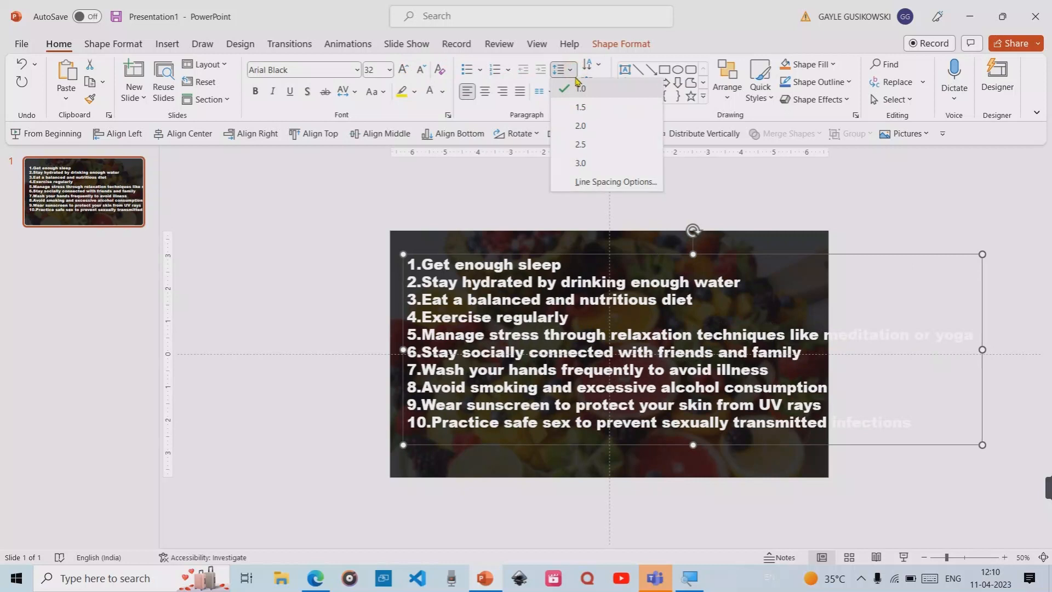
{"action": "left_click", "coordinate": [579, 108]}
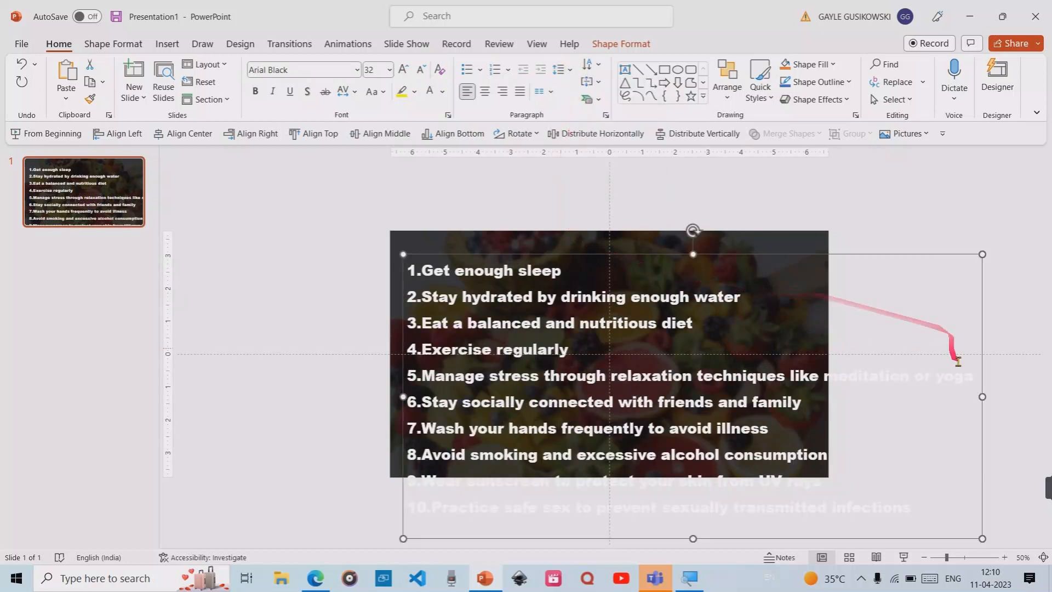
Reduce the list text to 24 points and shift its text box slightly down and left to fit within the slide
{"action": "left_click", "coordinate": [423, 69]}
{"action": "left_click", "coordinate": [423, 70]}
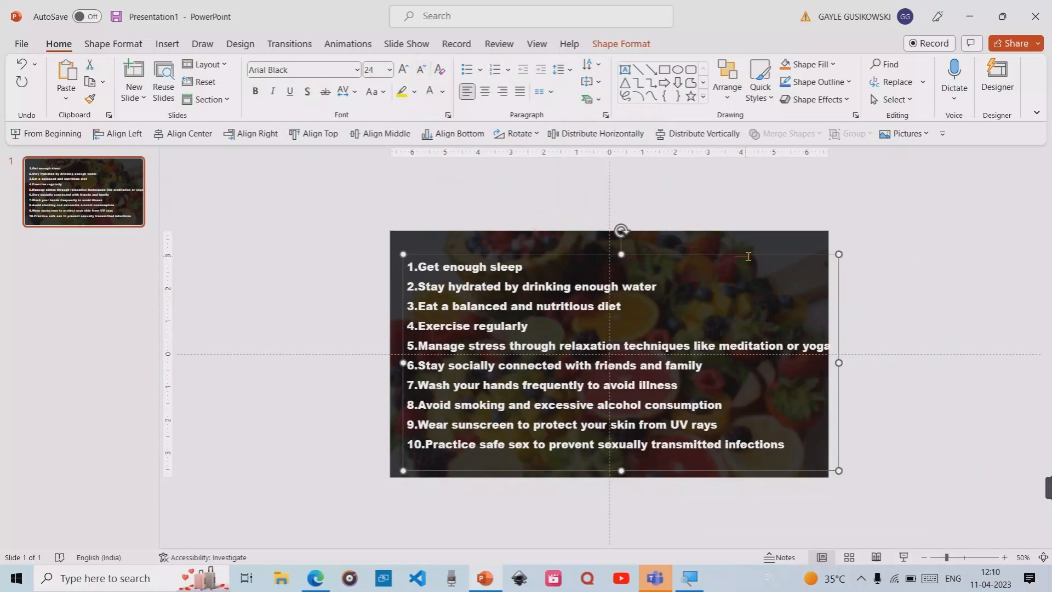
{"action": "left_click_drag", "start_coordinate": [760, 254], "coordinate": [753, 259]}
{"action": "left_click", "coordinate": [928, 243]}
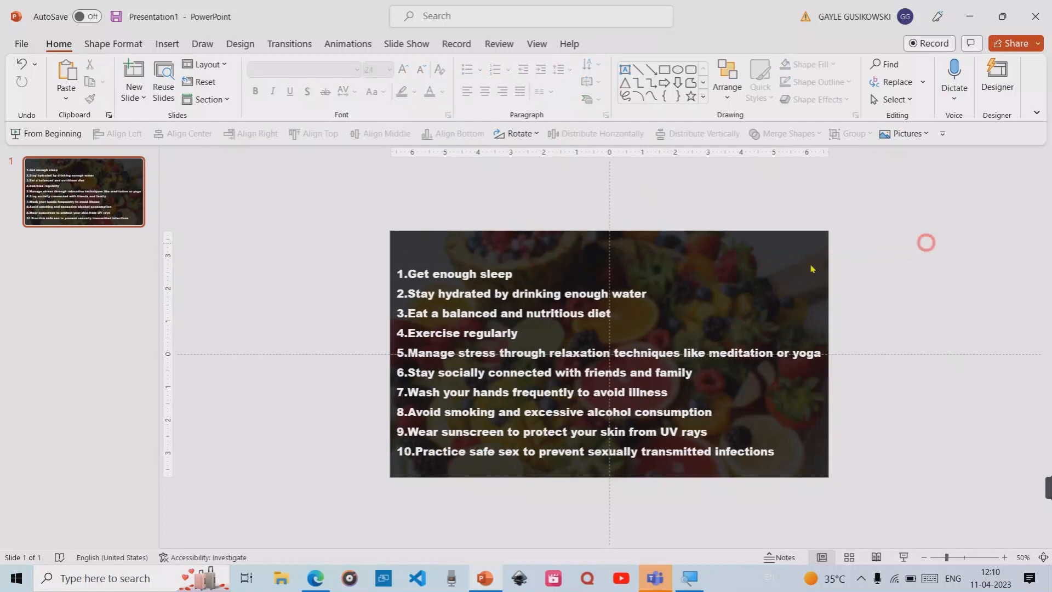
Add a text box above the tip list with the title "TOP 20 HEALTH BENIFITS"
{"action": "left_click", "coordinate": [168, 43]}
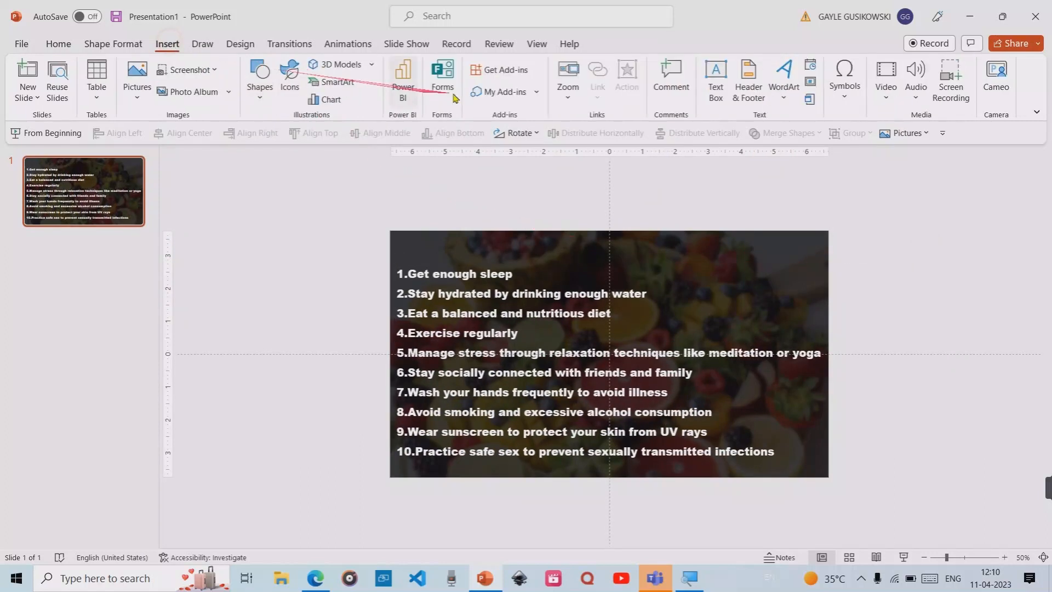
{"action": "left_click", "coordinate": [715, 81]}
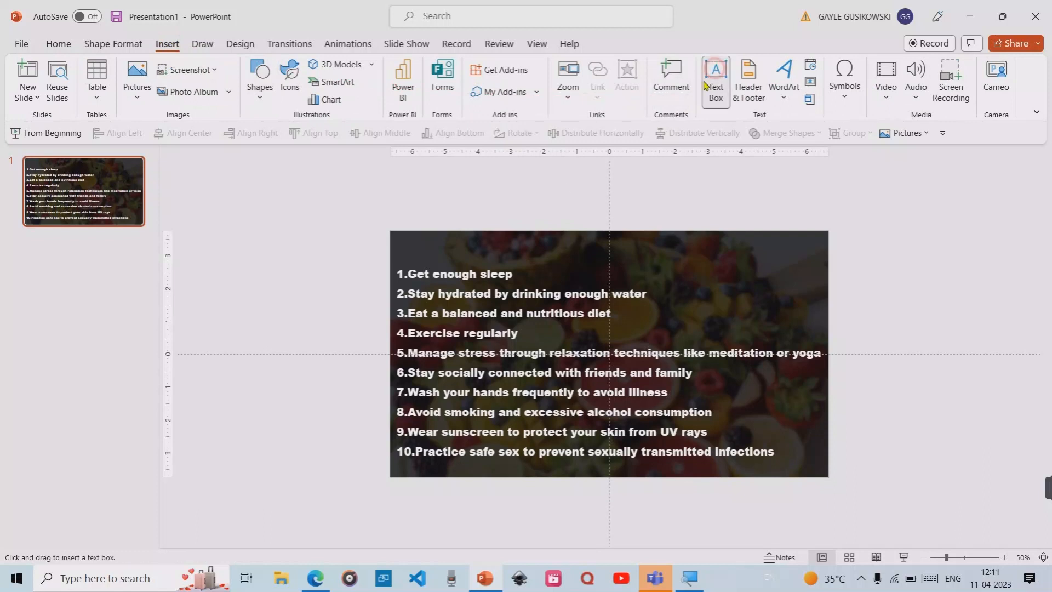
{"action": "left_click", "coordinate": [477, 250]}
{"action": "mouse_move", "coordinate": [1047, 510]}
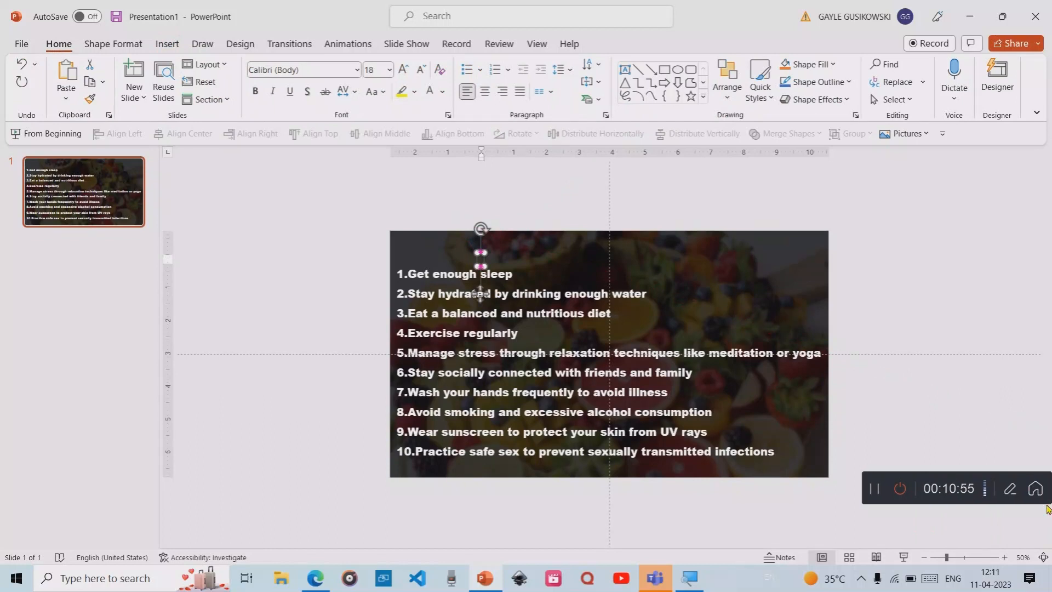
{"action": "type", "text": "TO"}
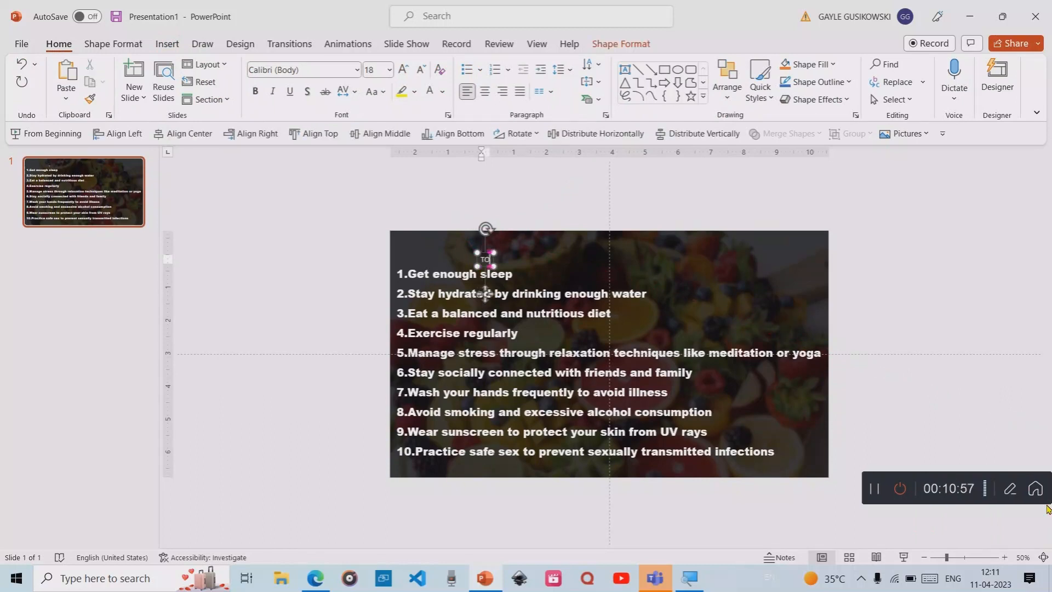
{"action": "type", "text": "P 20"}
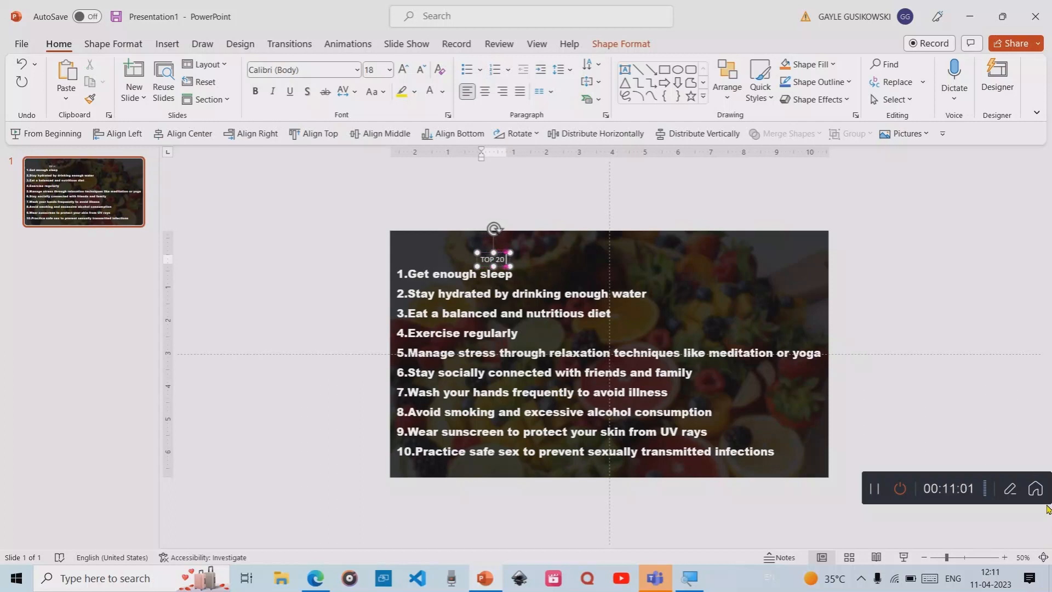
{"action": "type", "text": " HEALTH"}
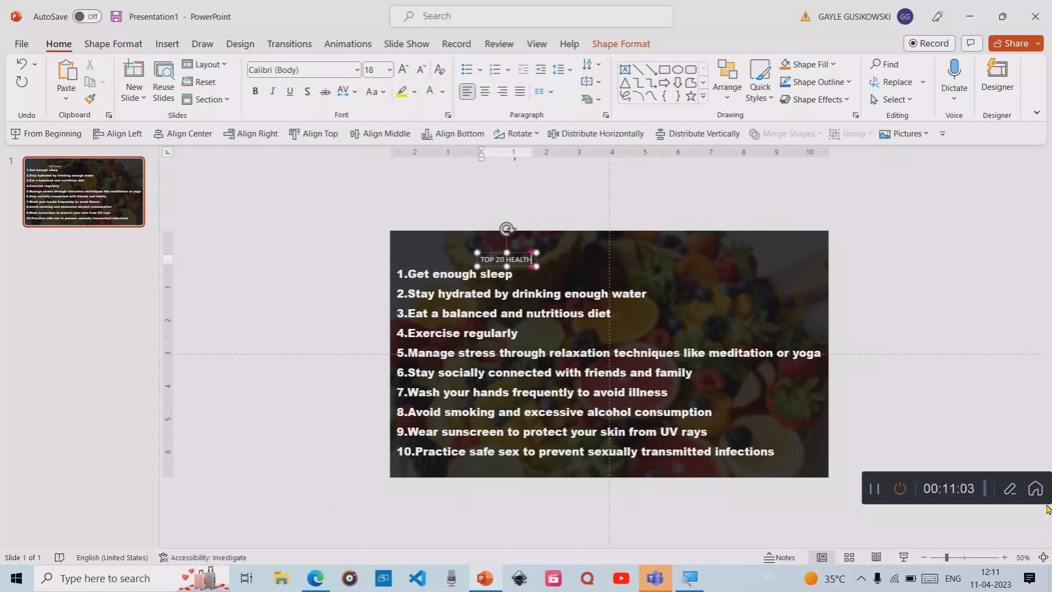
{"action": "type", "text": " BE"}
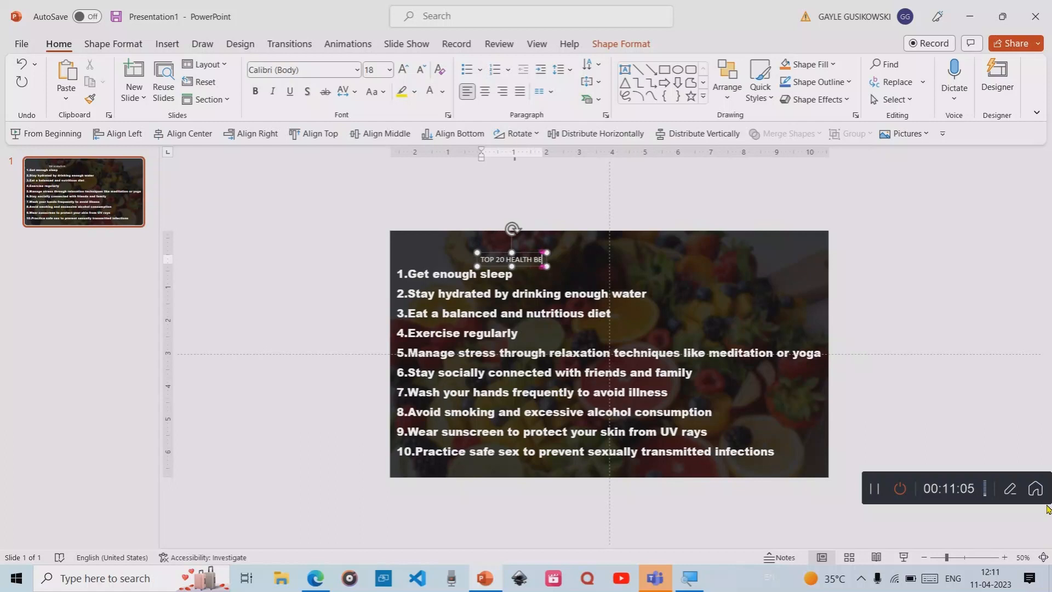
{"action": "type", "text": "NIFITS"}
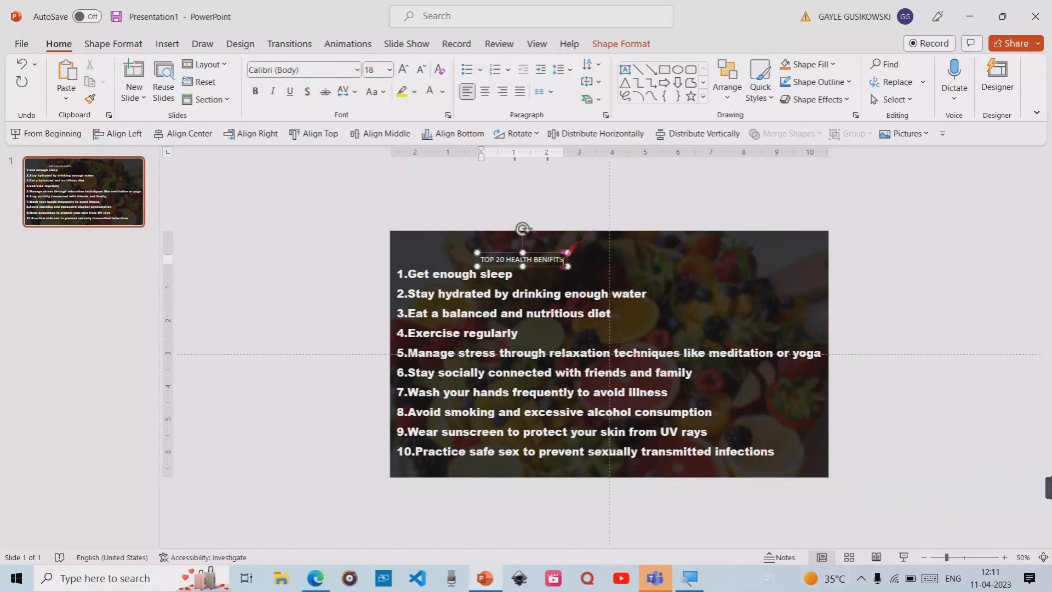
Format the title text above the list as bold 36-point Arial Black
{"action": "left_click_drag", "start_coordinate": [564, 262], "coordinate": [439, 253]}
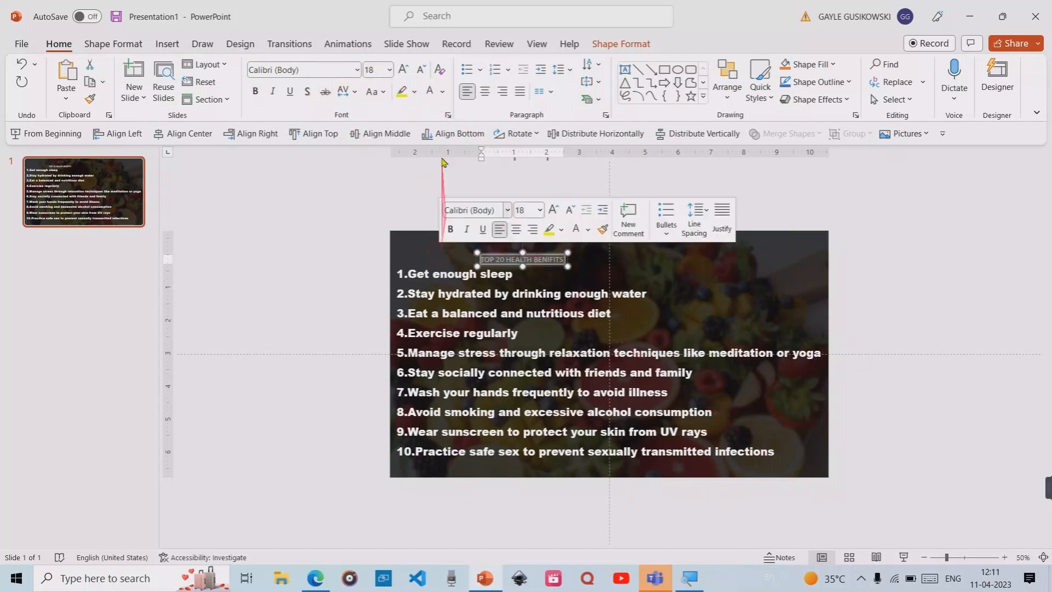
{"action": "left_click", "coordinate": [404, 67]}
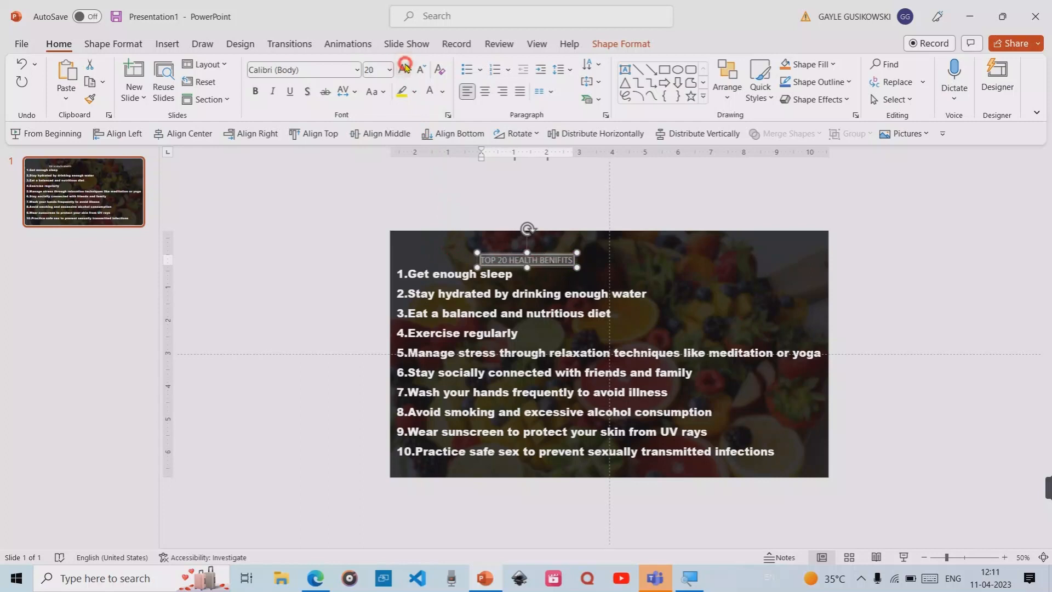
{"action": "left_click", "coordinate": [404, 67]}
{"action": "left_click", "coordinate": [404, 67]}
{"action": "left_click", "coordinate": [404, 67]}
{"action": "left_click", "coordinate": [404, 67]}
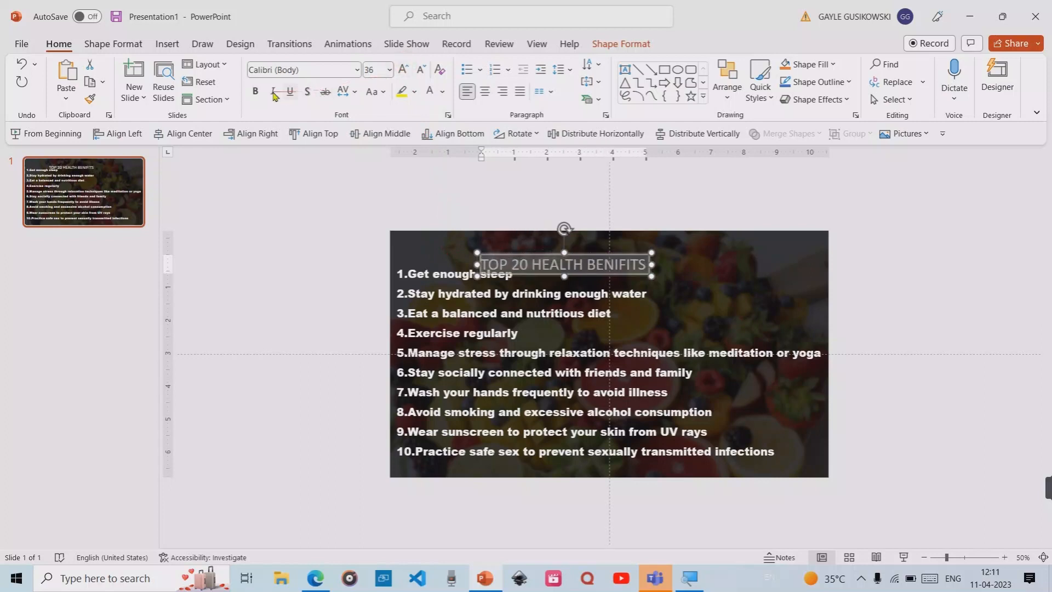
{"action": "left_click", "coordinate": [256, 92]}
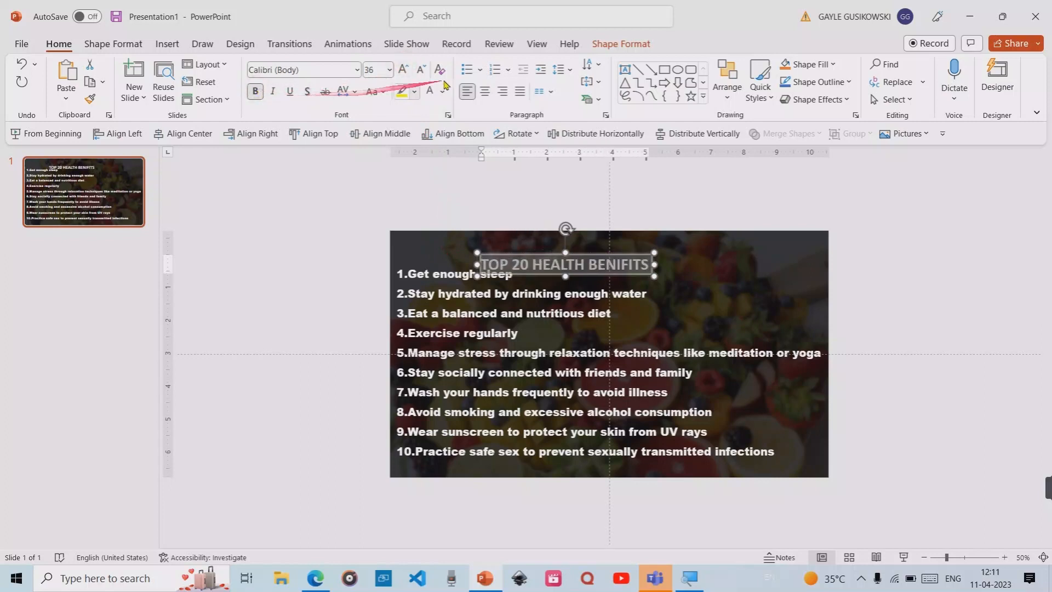
{"action": "left_click", "coordinate": [357, 70]}
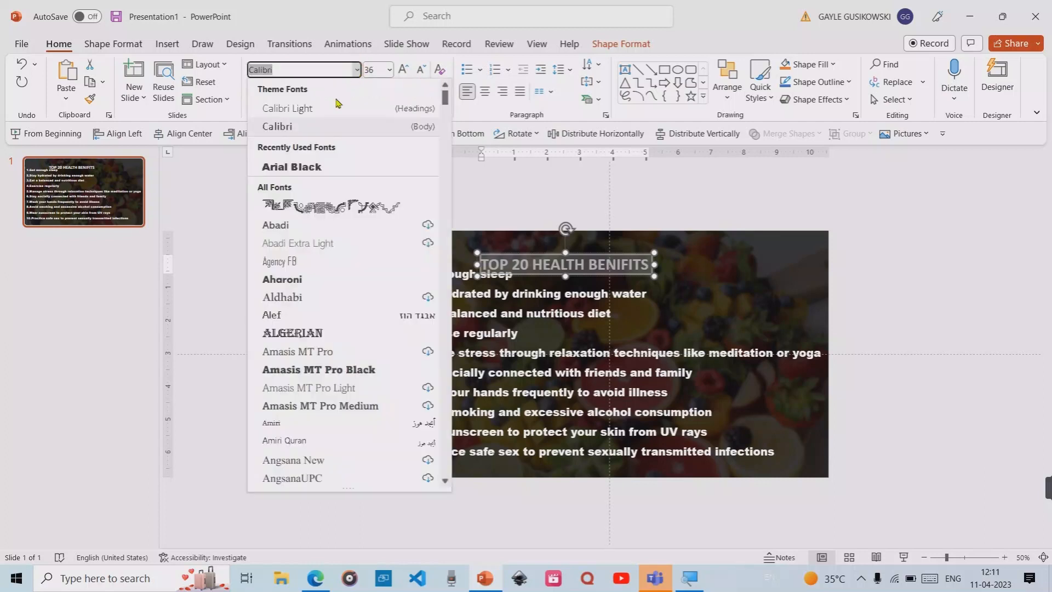
{"action": "left_click", "coordinate": [306, 166]}
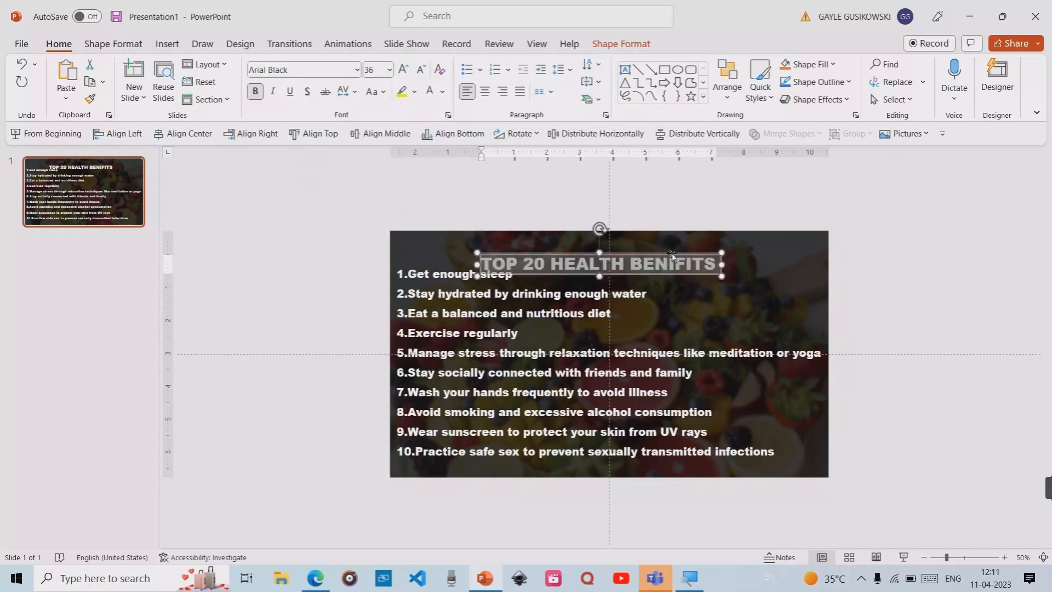
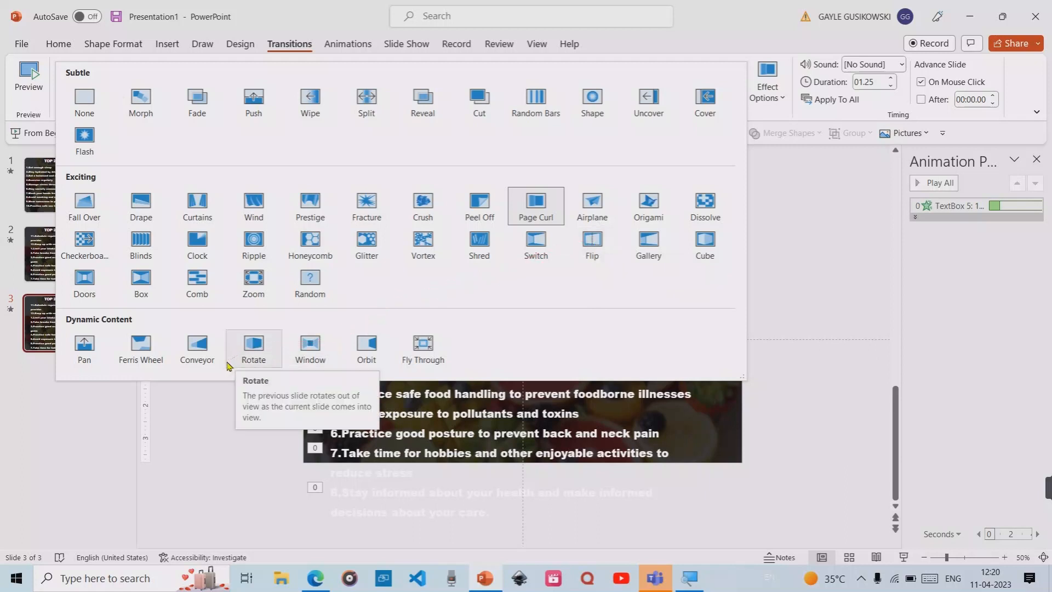
Apply the Rotate transition to slide 3
{"action": "left_click", "coordinate": [254, 344]}
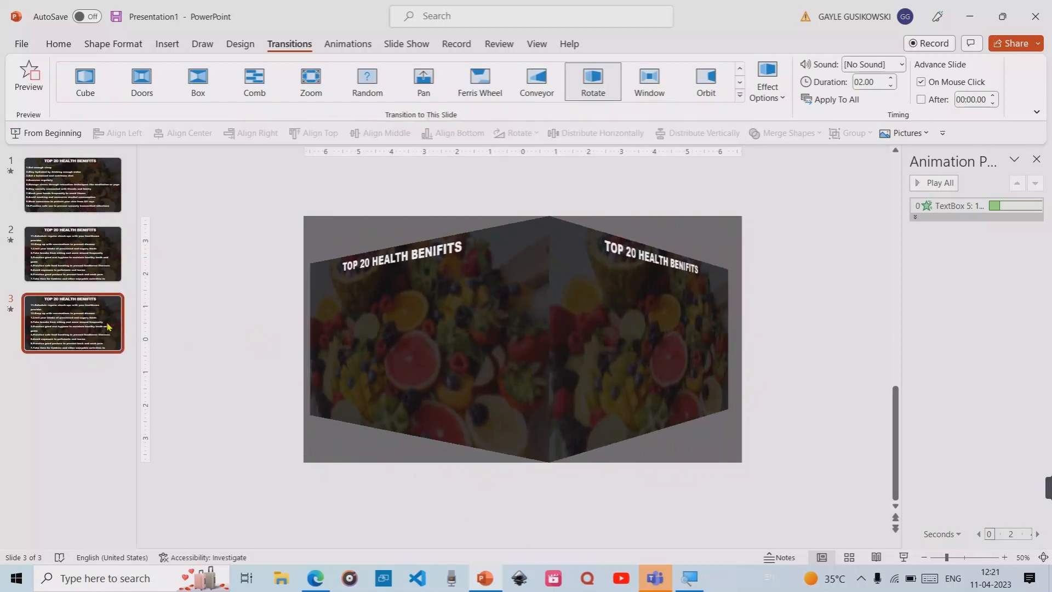
Set up a video export of the presentation at HD (720p) quality
{"action": "left_click", "coordinate": [72, 255]}
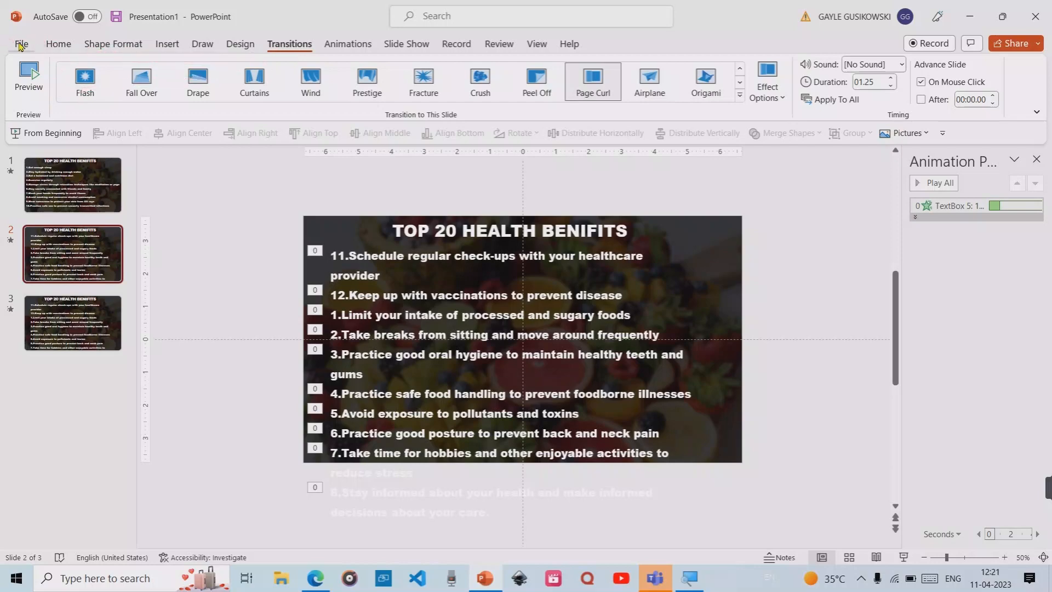
{"action": "left_click", "coordinate": [20, 44]}
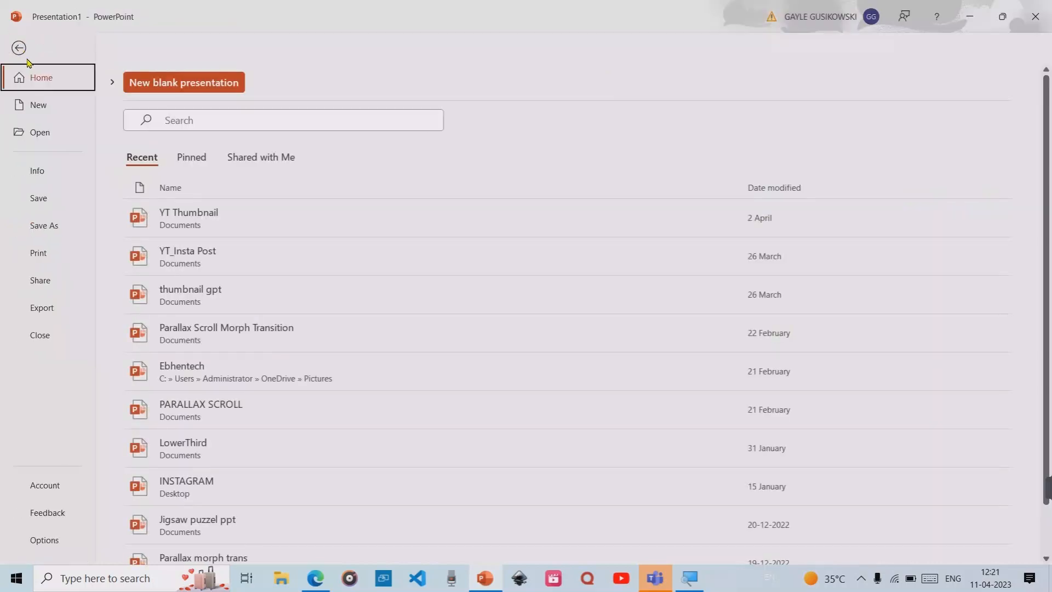
{"action": "left_click", "coordinate": [40, 306]}
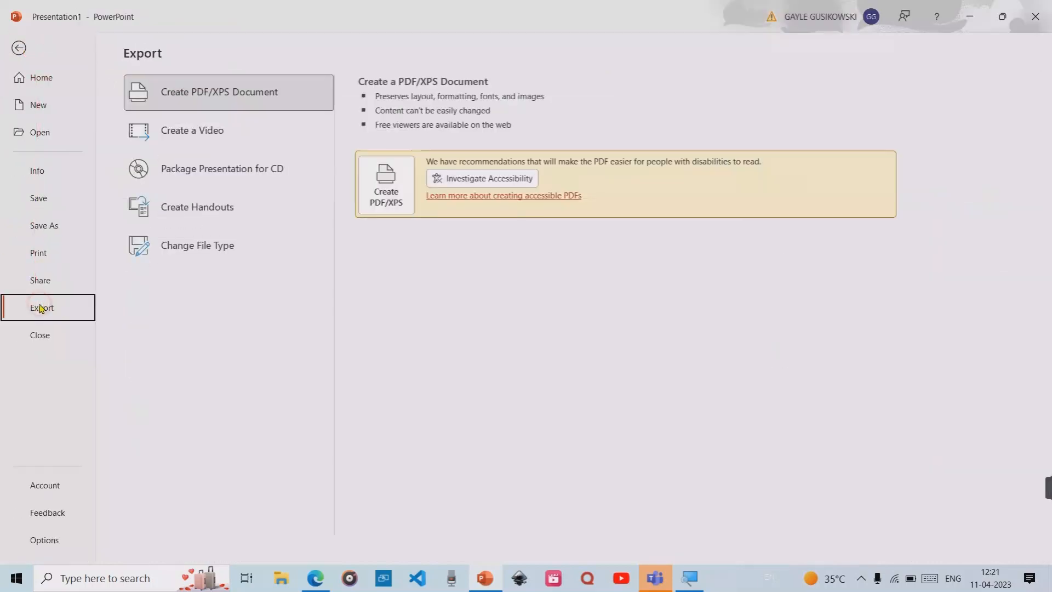
{"action": "left_click", "coordinate": [208, 135]}
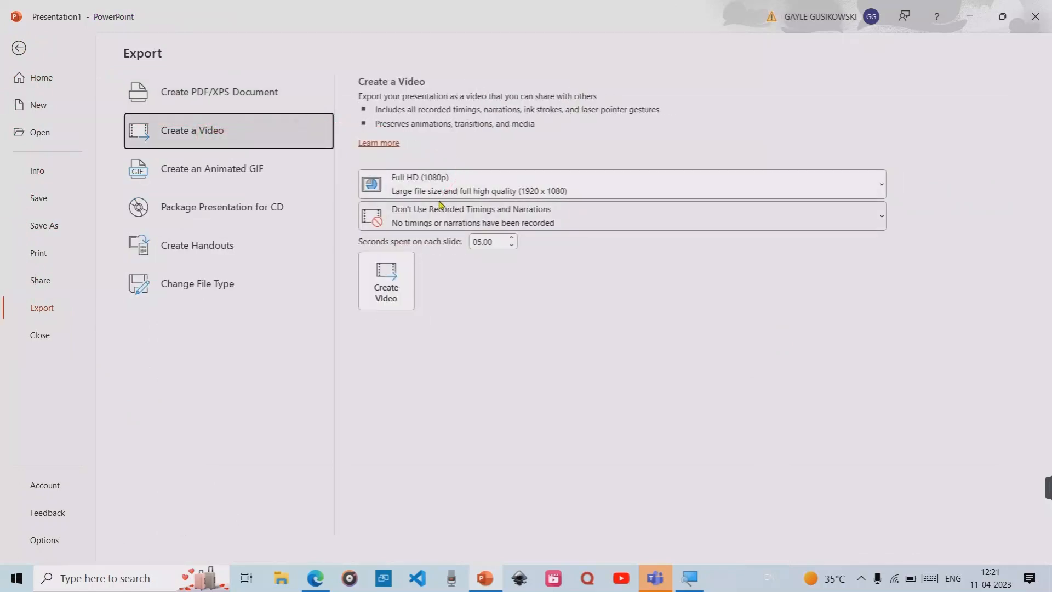
{"action": "left_click", "coordinate": [745, 185]}
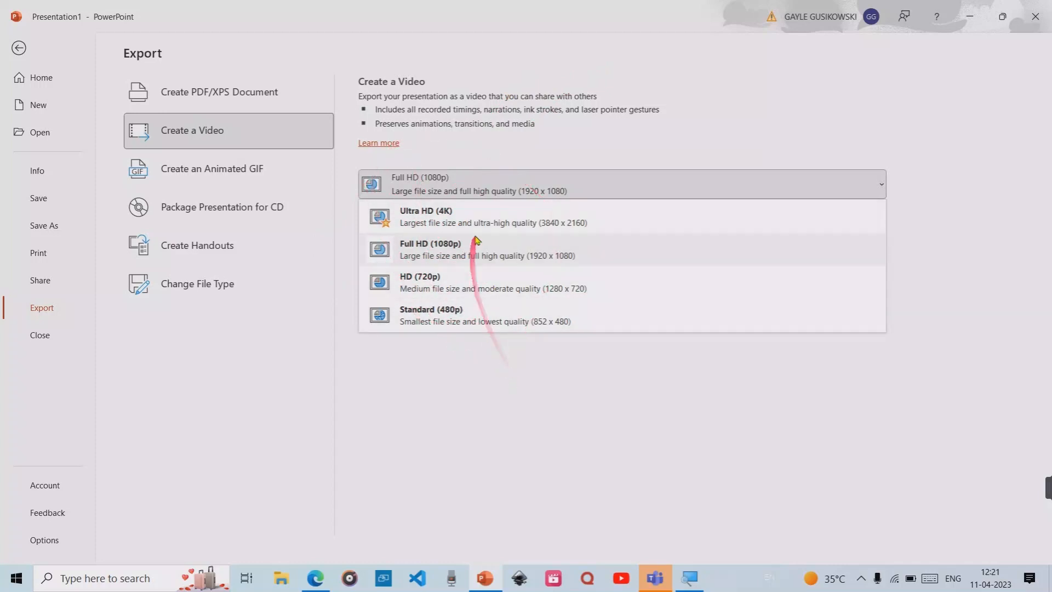
{"action": "left_click", "coordinate": [435, 280]}
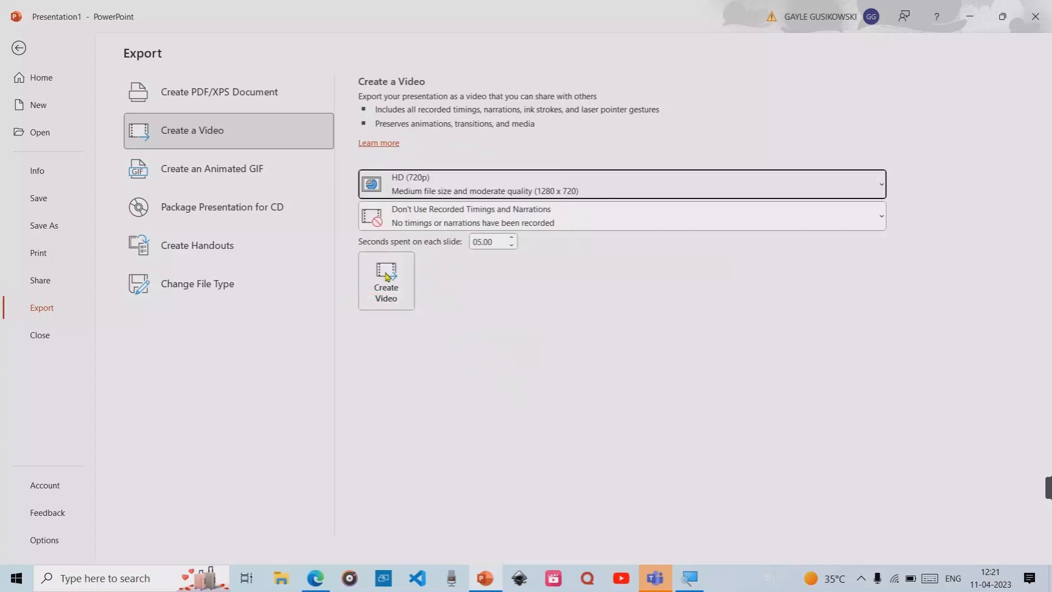
Export the video to the Documents folder in MPEG-4 Video format under the file name Presentation1
{"action": "left_click", "coordinate": [384, 280]}
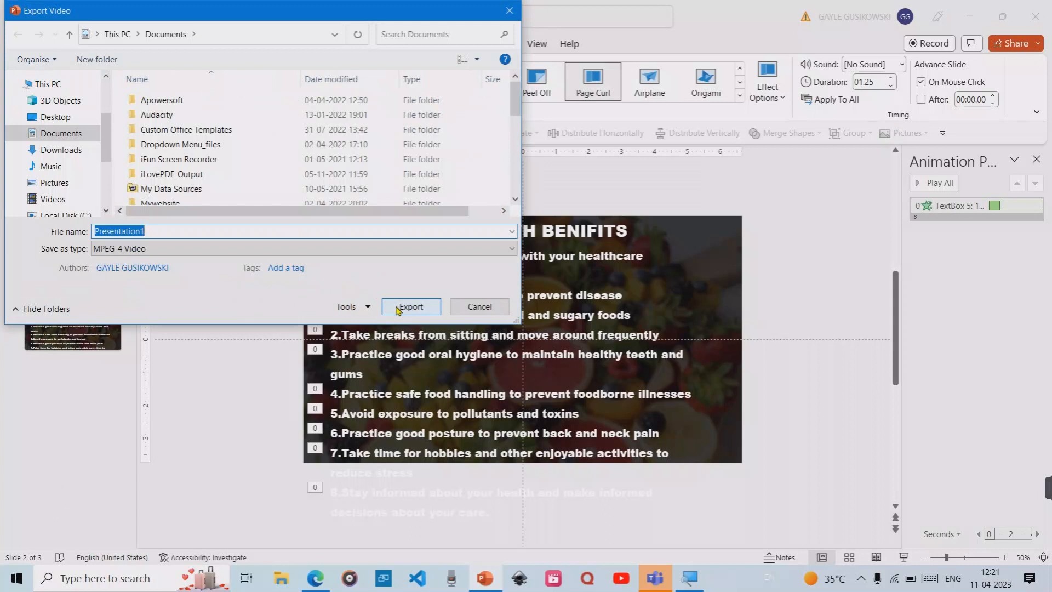
{"action": "left_click", "coordinate": [439, 248]}
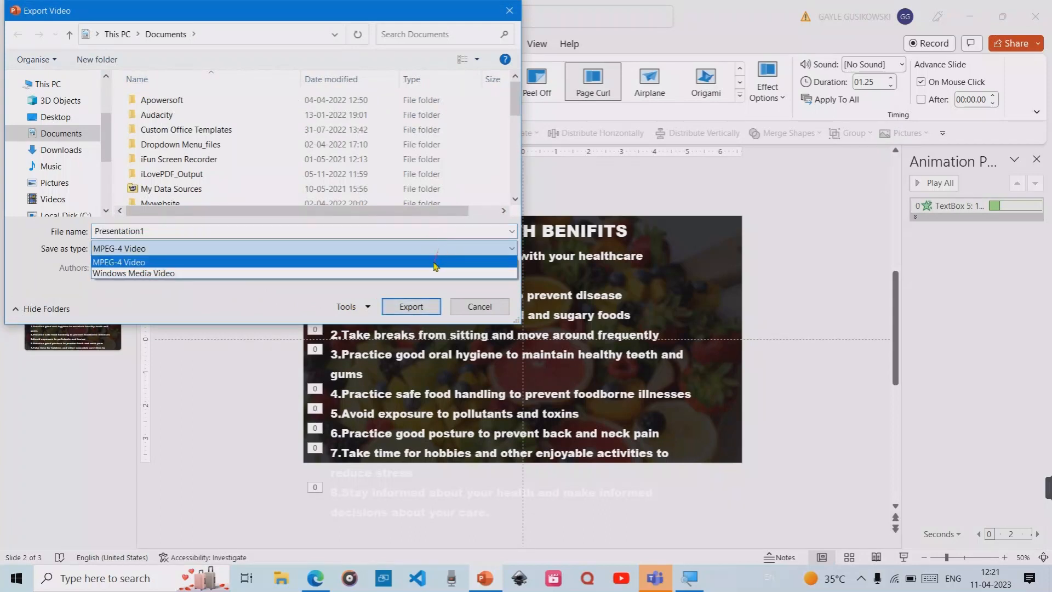
{"action": "left_click", "coordinate": [433, 263]}
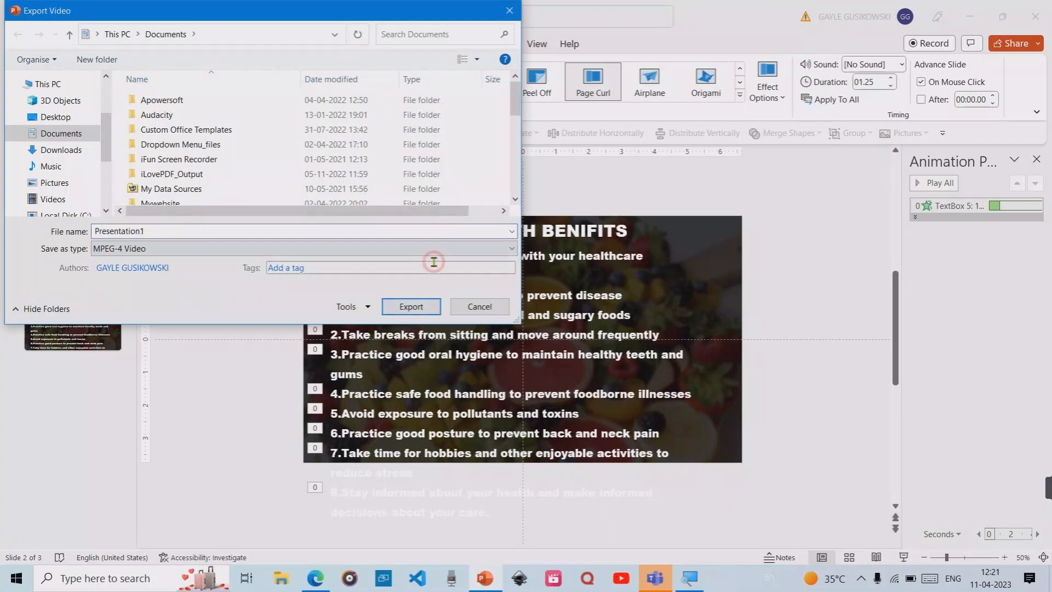
{"action": "left_click", "coordinate": [420, 308]}
{"action": "left_click_drag", "start_coordinate": [420, 257], "coordinate": [627, 243]}
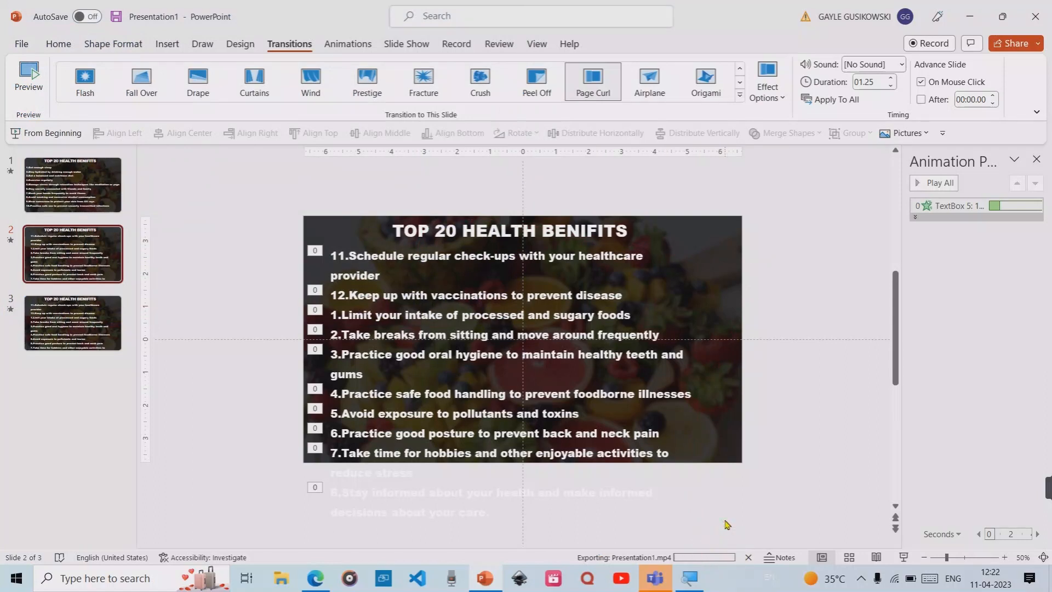
Switch to the Edge browser and open the Bing home page in a new tab
{"action": "left_click", "coordinate": [310, 578]}
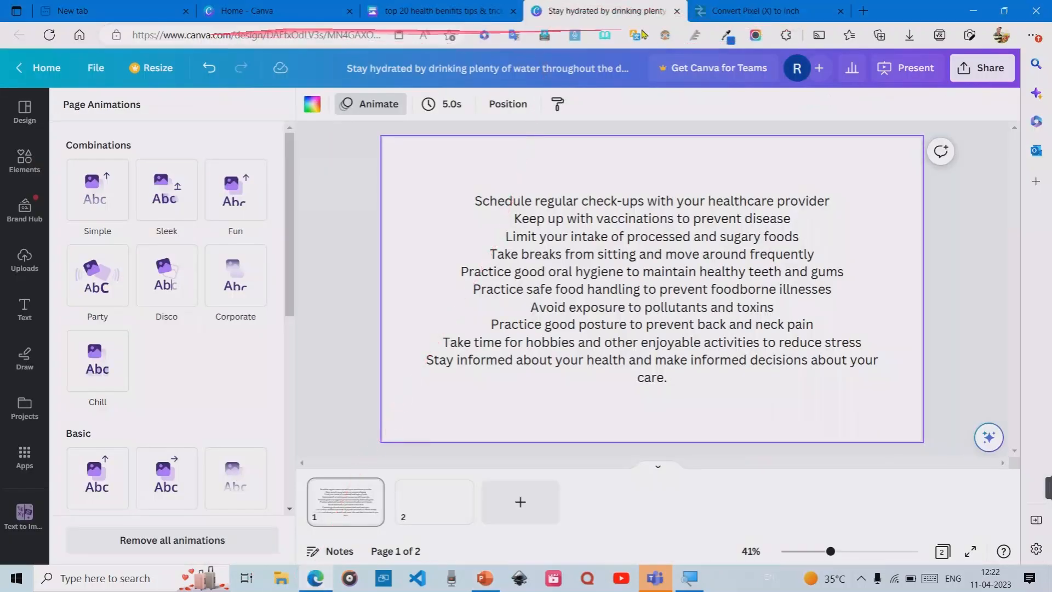
{"action": "left_click", "coordinate": [864, 12]}
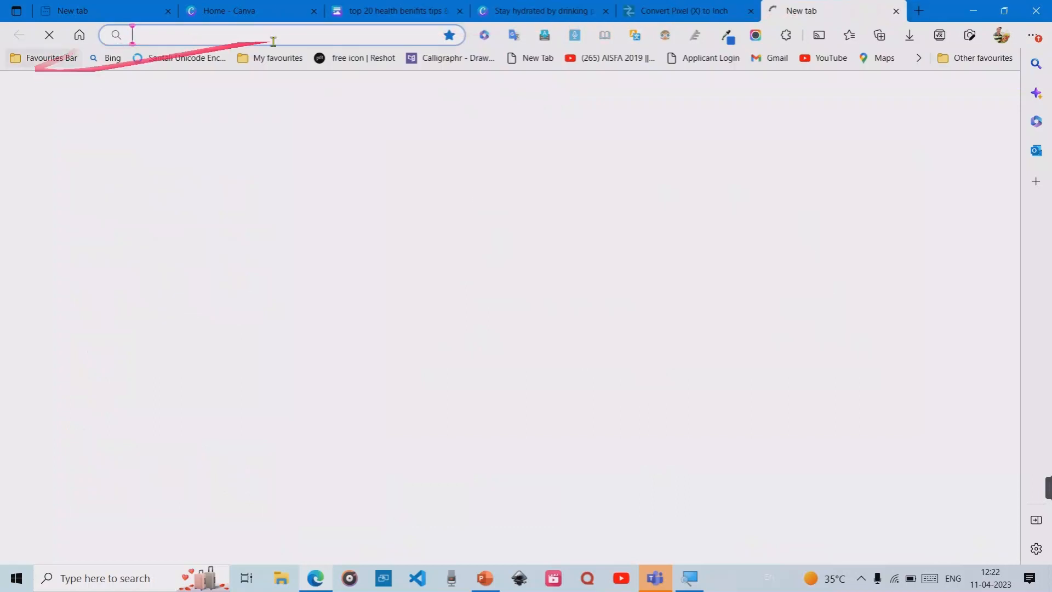
{"action": "left_click", "coordinate": [114, 58]}
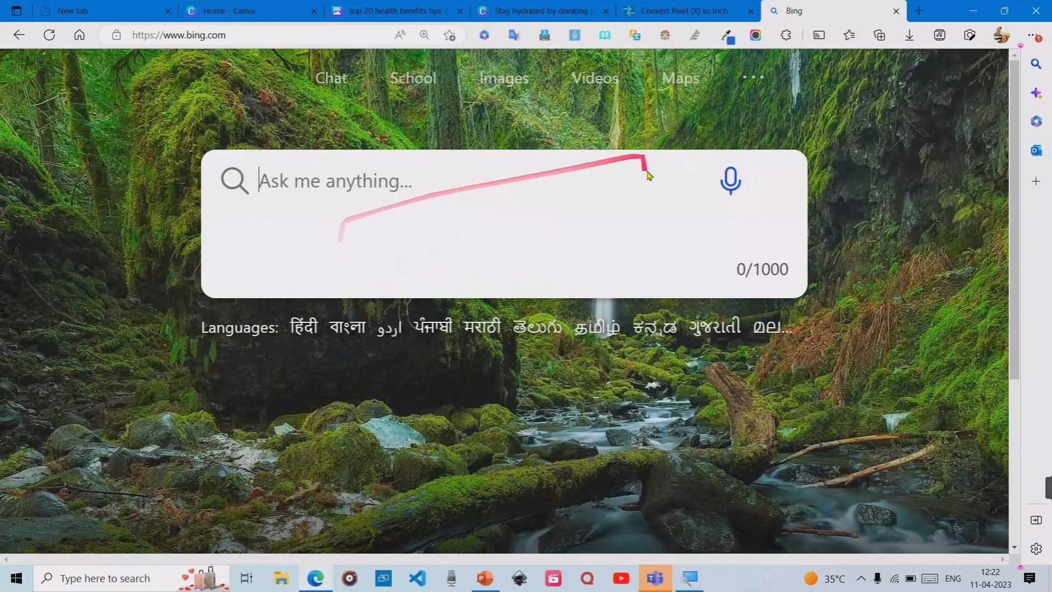
Look over the Bing home page and its search box with the trending suggestions
{"action": "scroll", "coordinate": [564, 248], "scroll_direction": "down", "scroll_amount": 5}
{"action": "scroll", "coordinate": [551, 252], "scroll_direction": "up", "scroll_amount": 4}
{"action": "scroll", "coordinate": [548, 258], "scroll_direction": "down", "scroll_amount": 4}
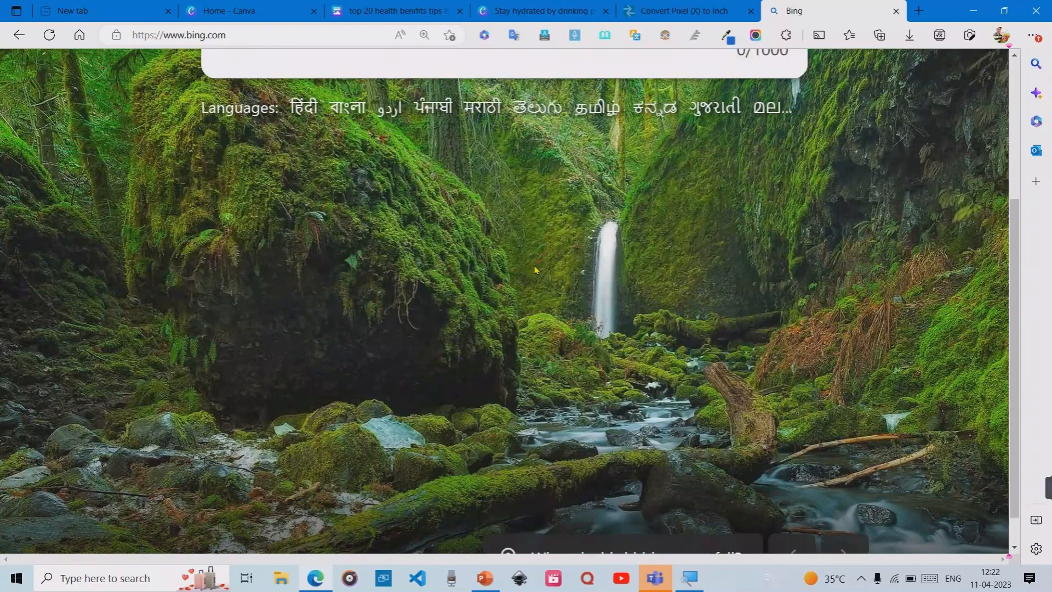
{"action": "scroll", "coordinate": [534, 273], "scroll_direction": "up", "scroll_amount": 1}
{"action": "scroll", "coordinate": [535, 272], "scroll_direction": "up", "scroll_amount": 3}
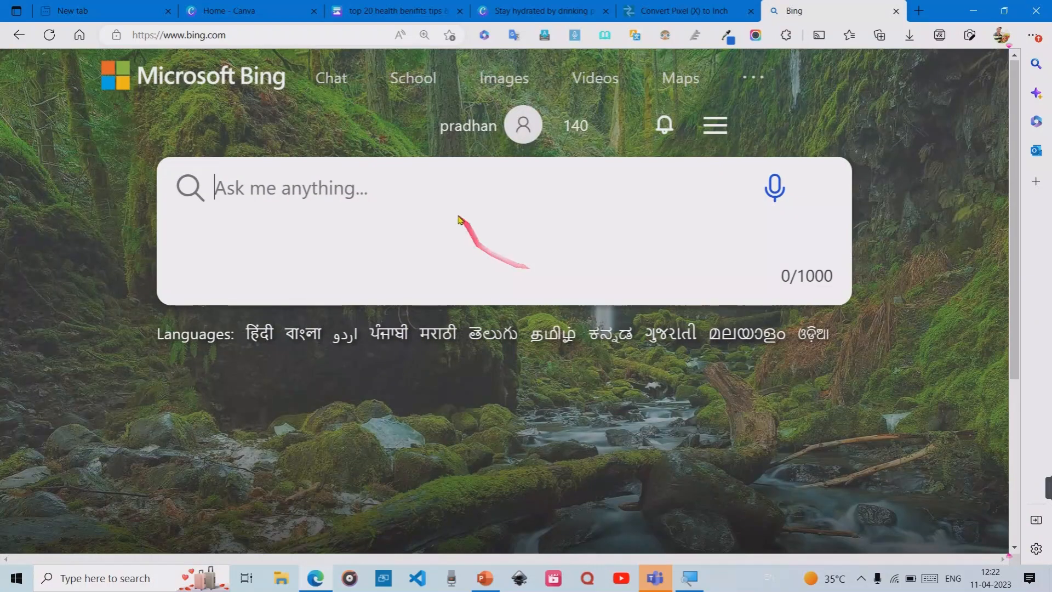
{"action": "left_click", "coordinate": [432, 195]}
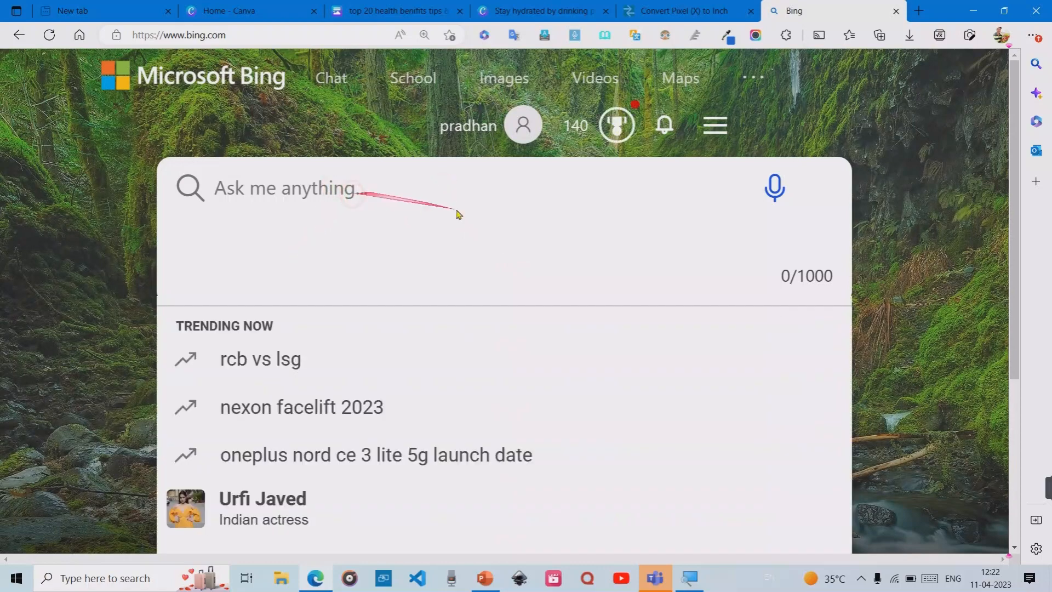
{"action": "scroll", "coordinate": [458, 221], "scroll_direction": "down", "scroll_amount": 5}
{"action": "scroll", "coordinate": [454, 233], "scroll_direction": "up", "scroll_amount": 5}
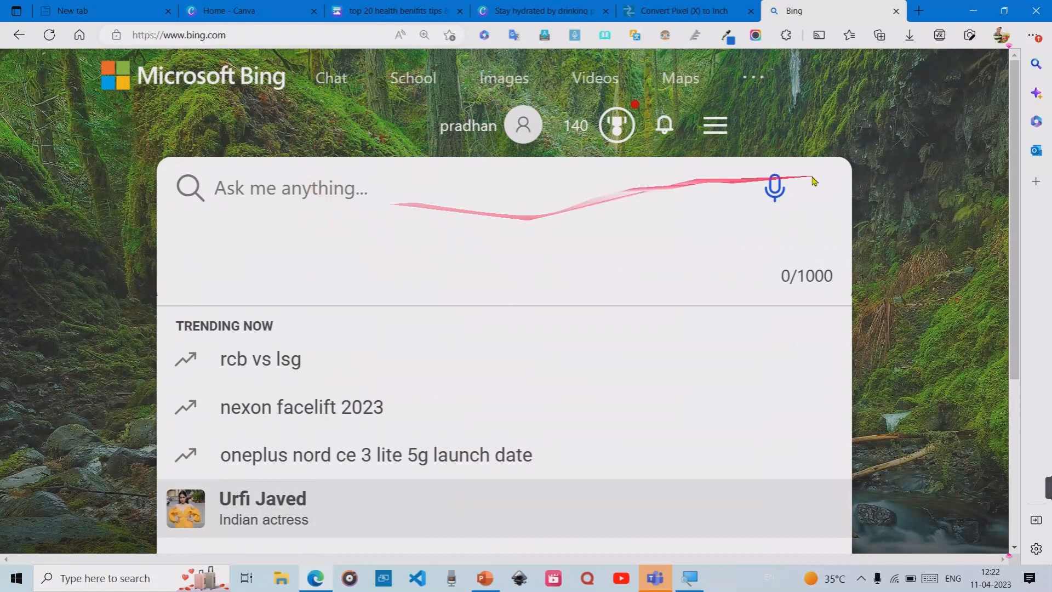
{"action": "left_click", "coordinate": [847, 146]}
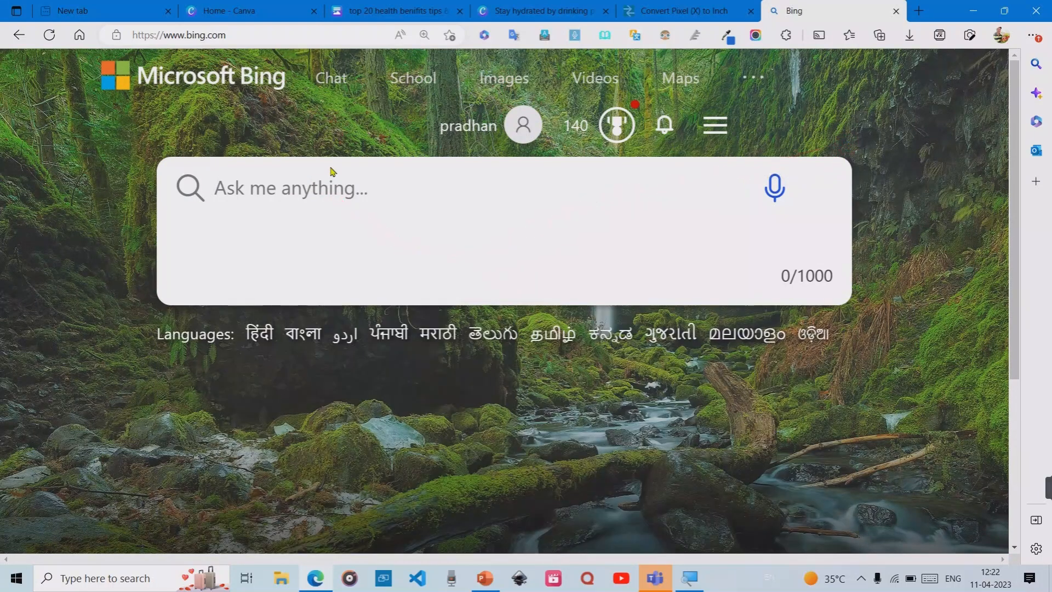
{"action": "left_click", "coordinate": [327, 188]}
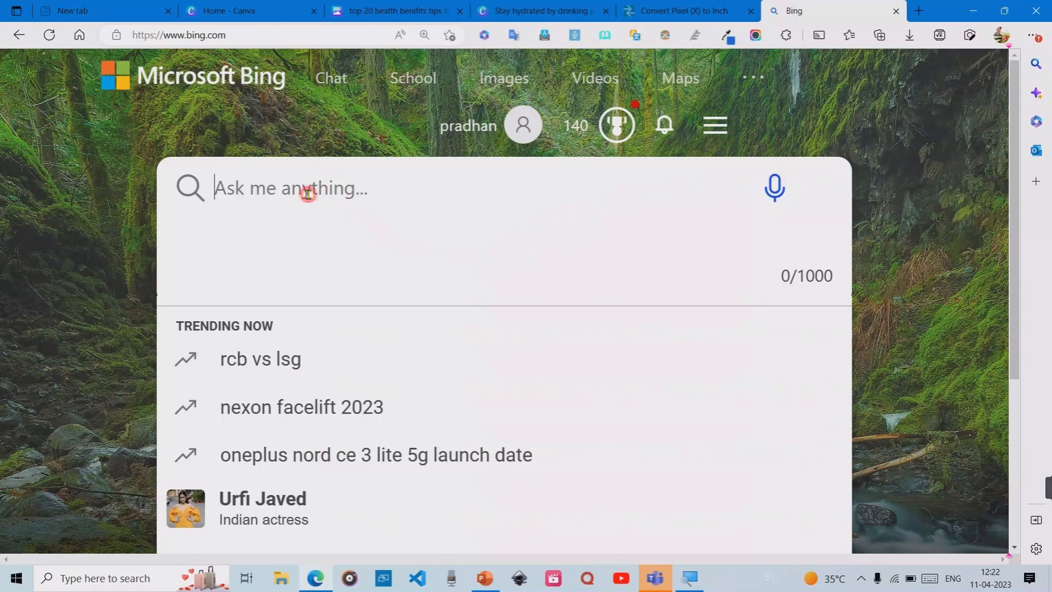
{"action": "left_click", "coordinate": [846, 138]}
{"action": "scroll", "coordinate": [388, 220], "scroll_direction": "down", "scroll_amount": 5}
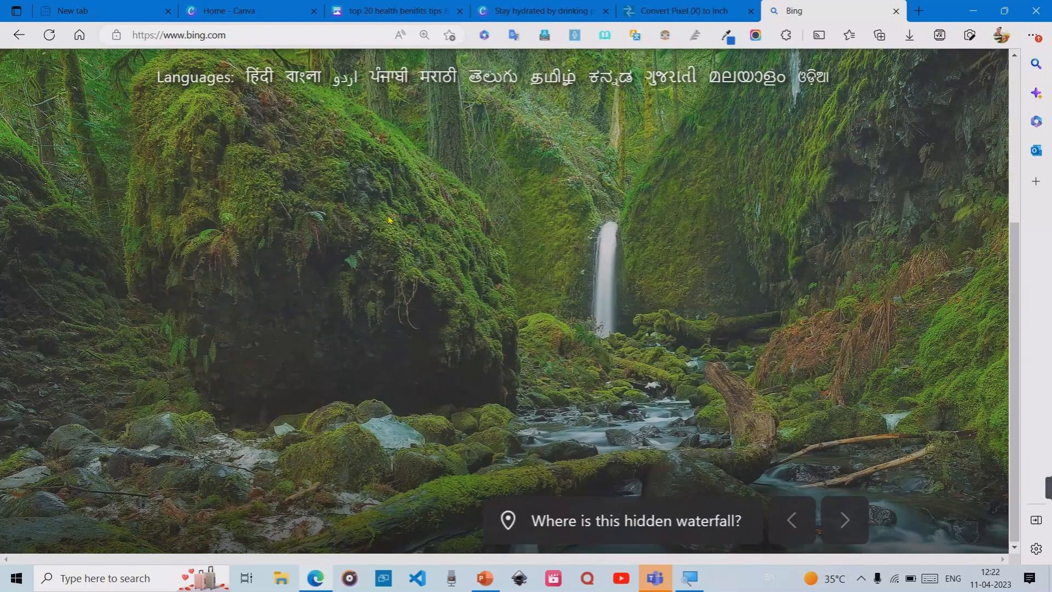
{"action": "scroll", "coordinate": [389, 222], "scroll_direction": "up", "scroll_amount": 5}
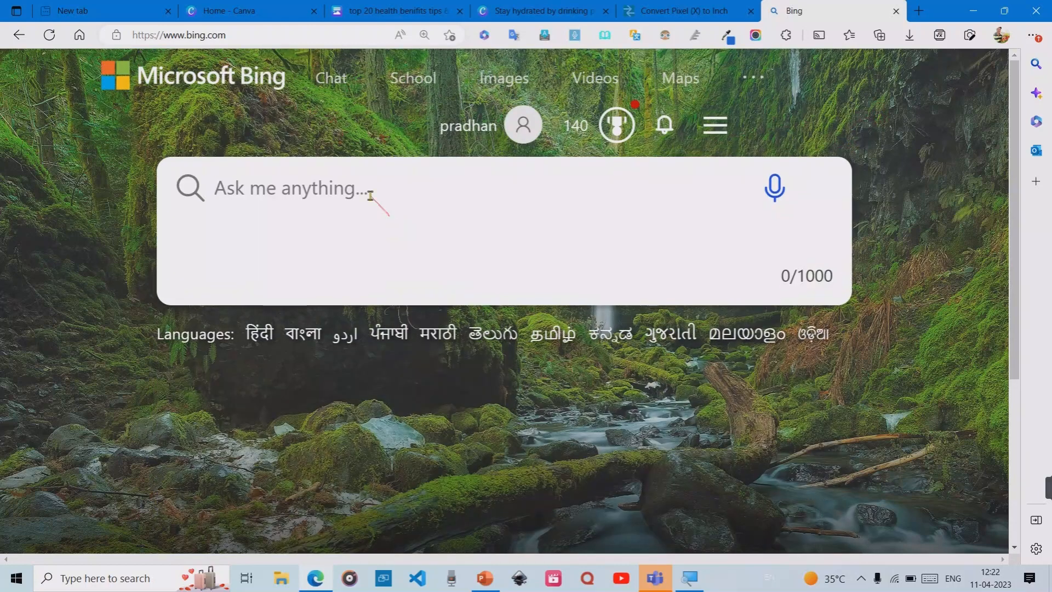
Search Bing for "TOP 10 INDIAN YOUTUBER AS 2023"
{"action": "left_click", "coordinate": [344, 186]}
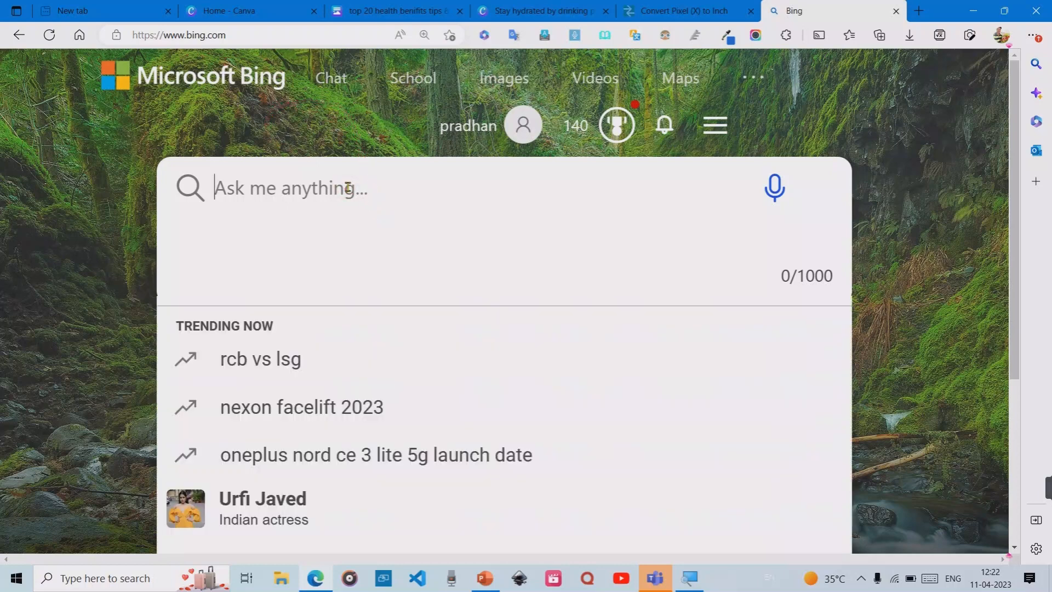
{"action": "type", "text": "TOP"}
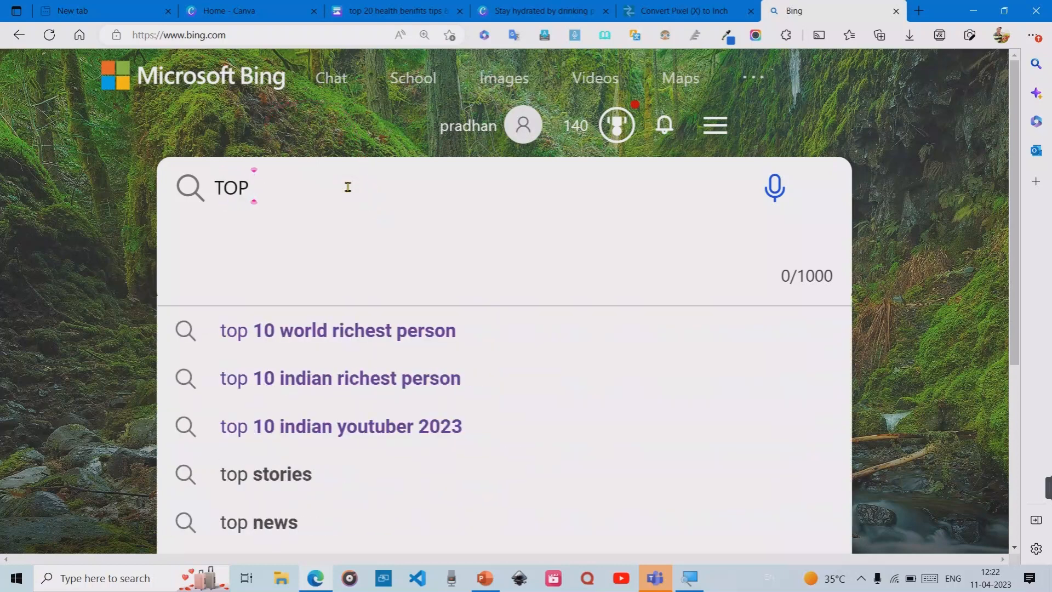
{"action": "type", "text": " 10 "}
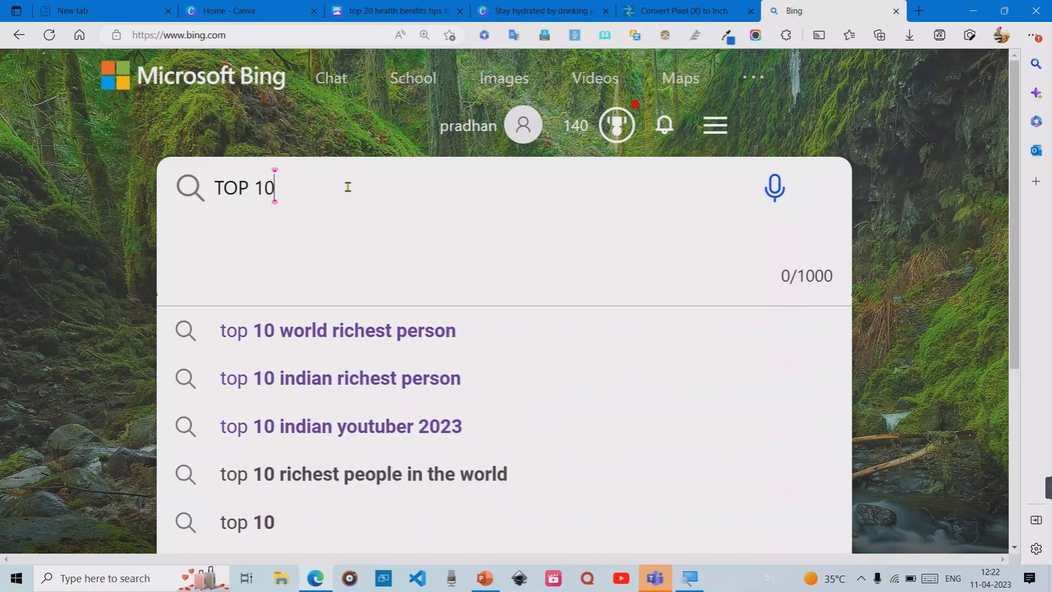
{"action": "type", "text": "YOU"}
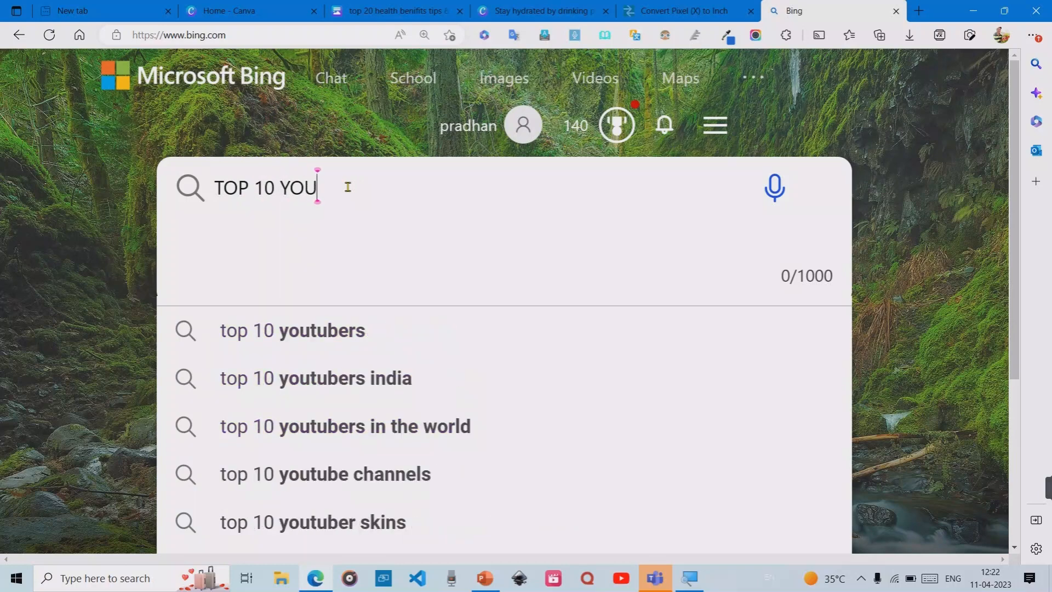
{"action": "type", "text": "TUBER"}
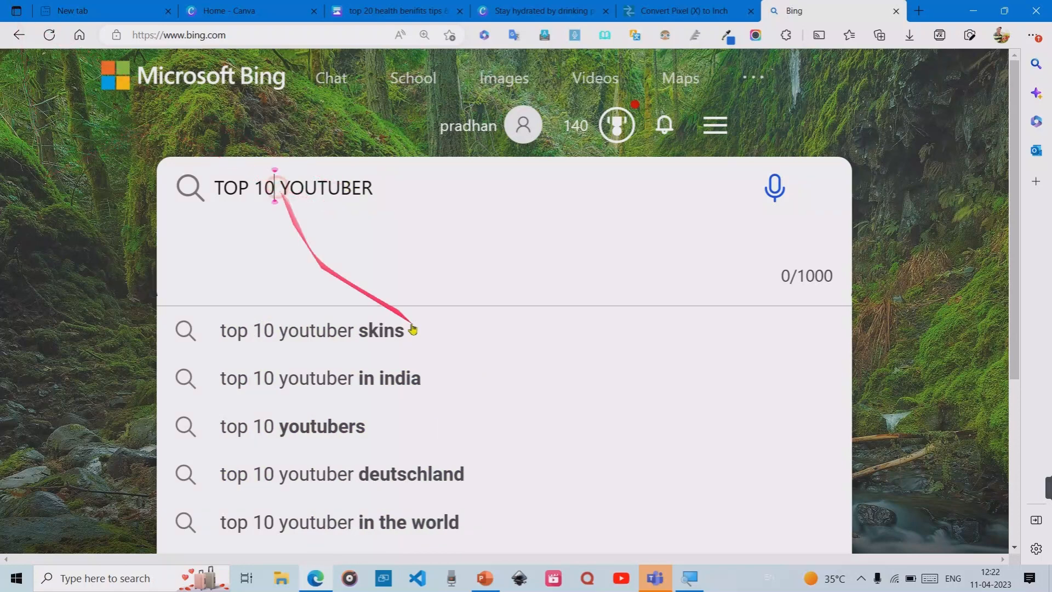
{"action": "type", "text": "IND"}
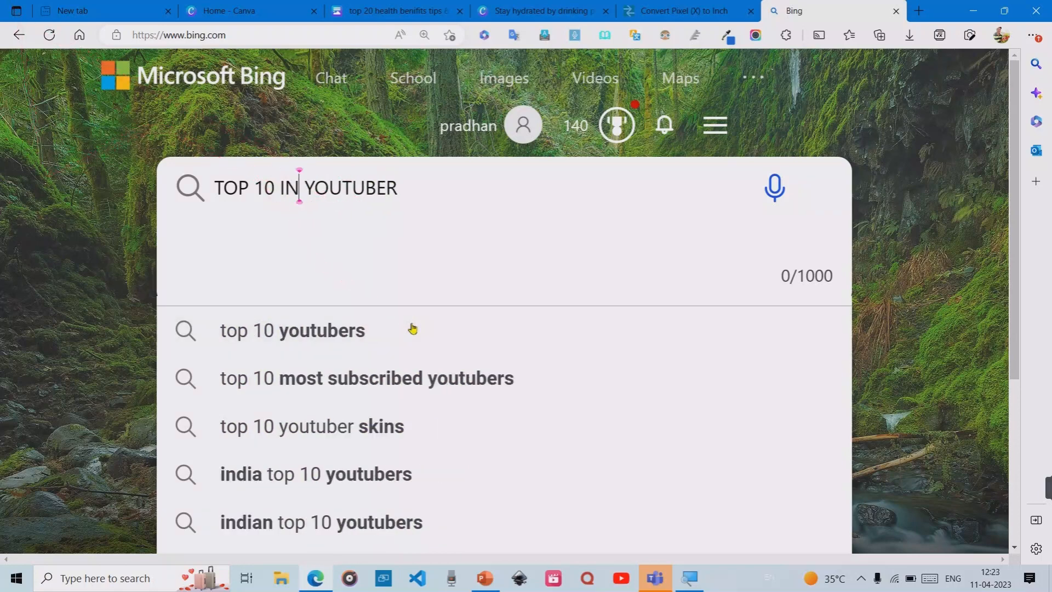
{"action": "type", "text": "IAN"}
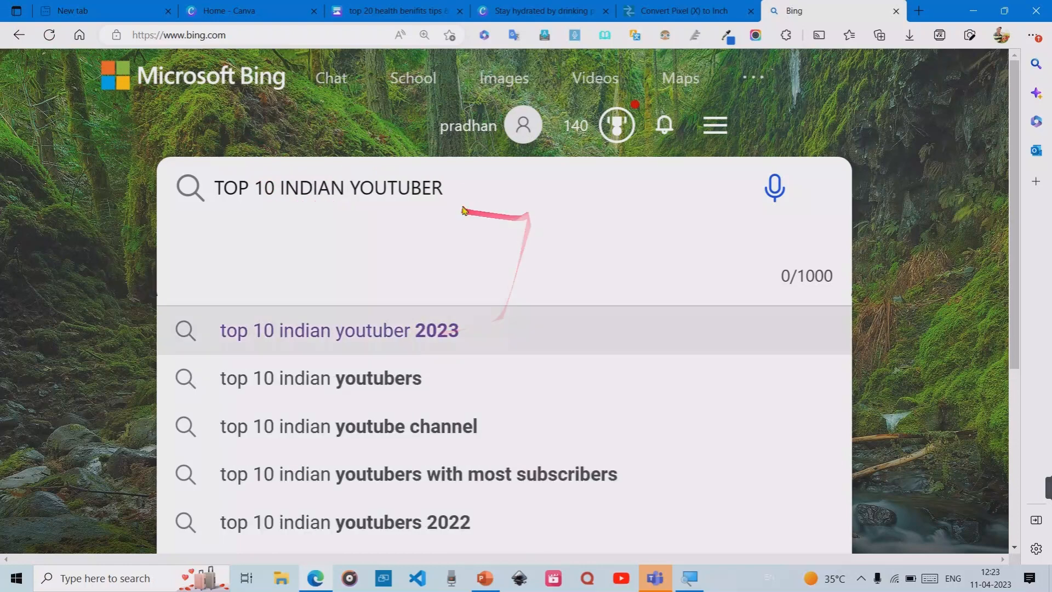
{"action": "left_click", "coordinate": [464, 189]}
{"action": "type", "text": "AS "}
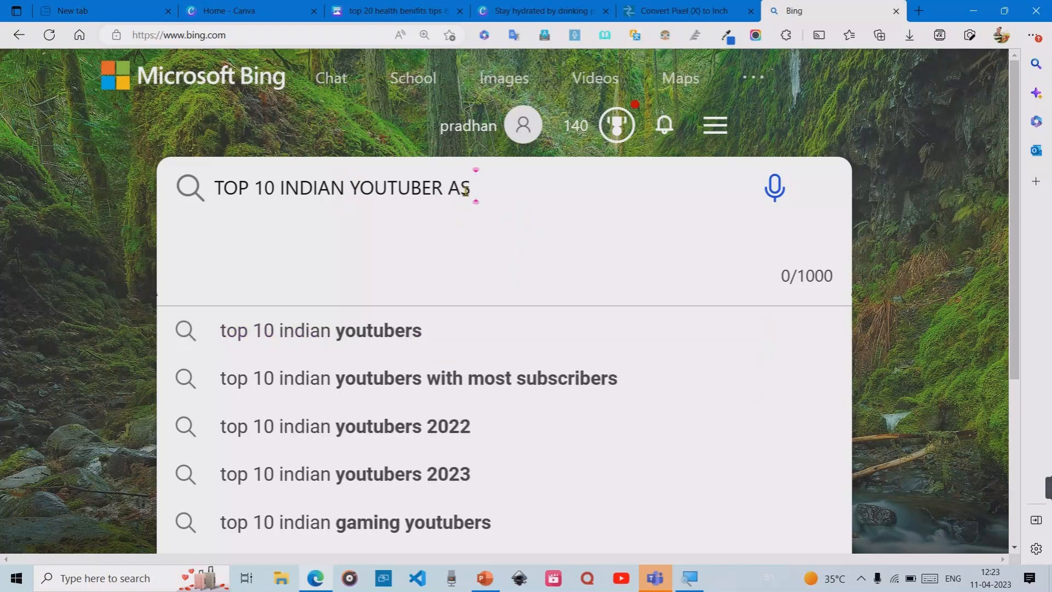
{"action": "type", "text": "2023"}
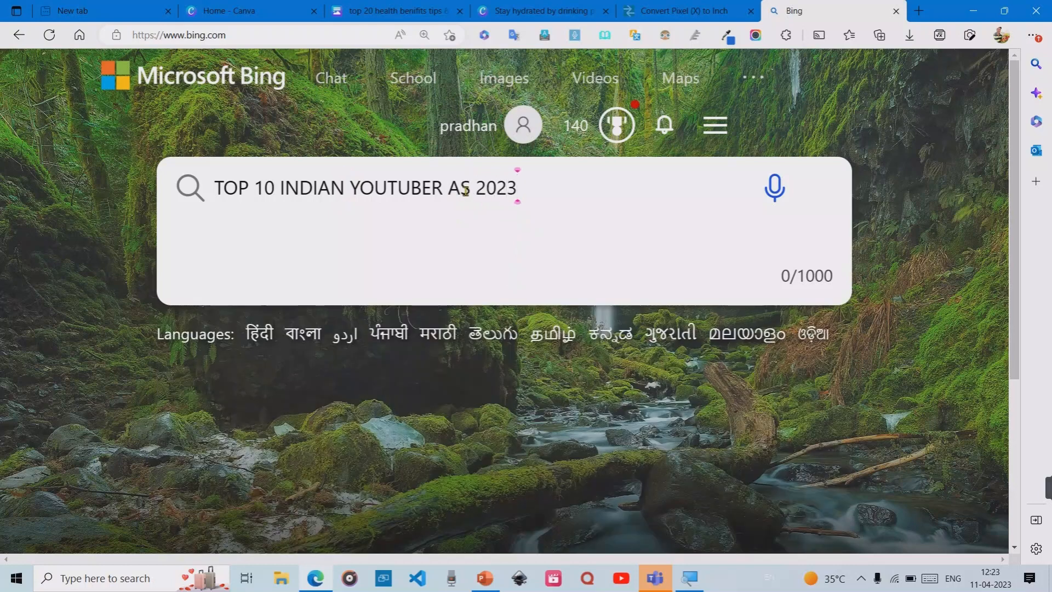
{"action": "key", "text": "Return"}
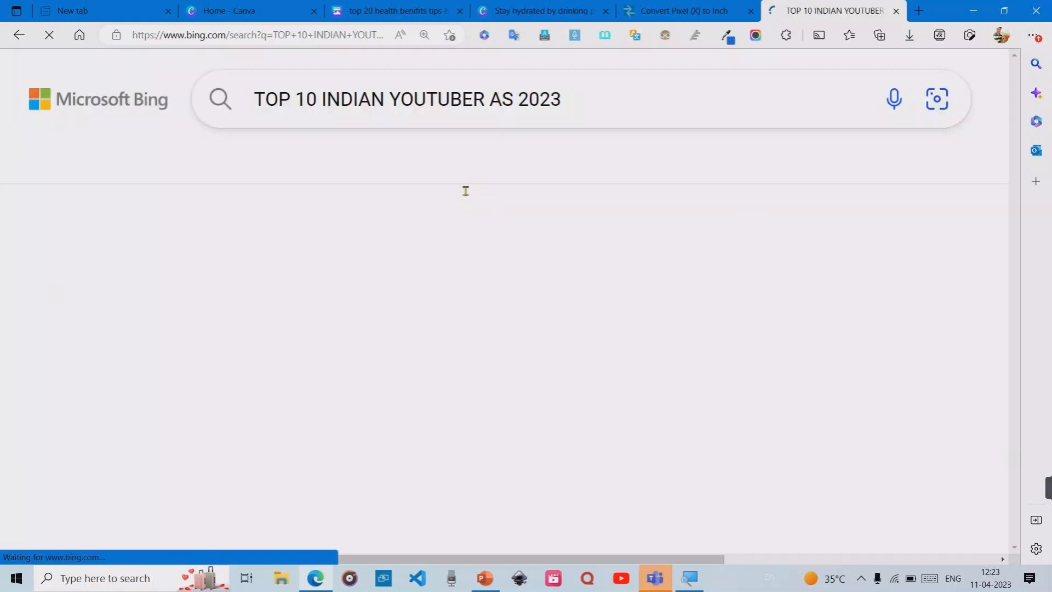
Look through the search results on top Indian YouTubers and close the Bing tab
{"action": "left_click_drag", "start_coordinate": [529, 190], "coordinate": [474, 281]}
{"action": "scroll", "coordinate": [451, 238], "scroll_direction": "down", "scroll_amount": 7}
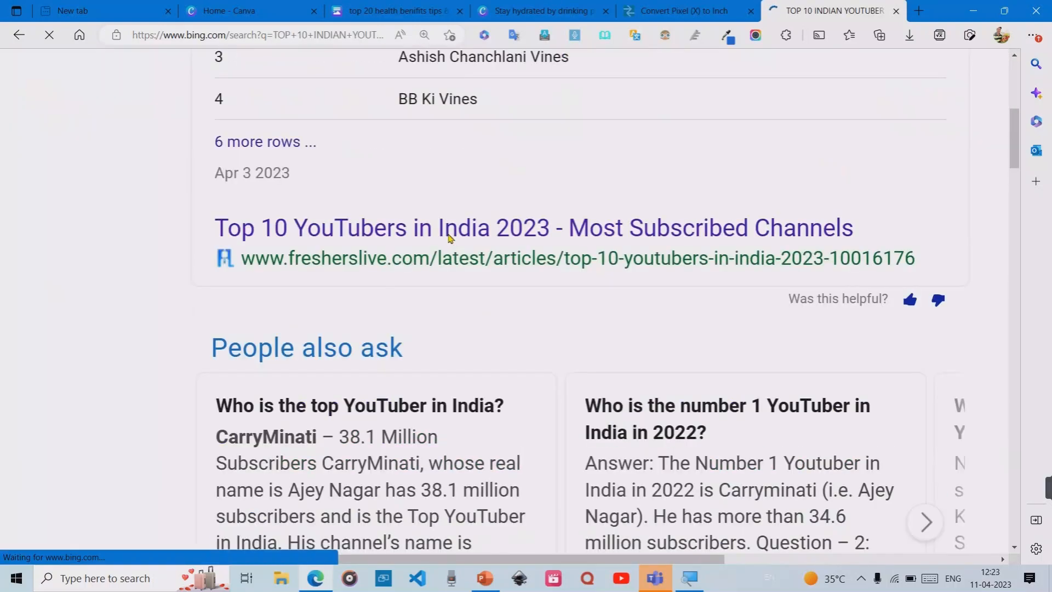
{"action": "scroll", "coordinate": [450, 238], "scroll_direction": "down", "scroll_amount": 7}
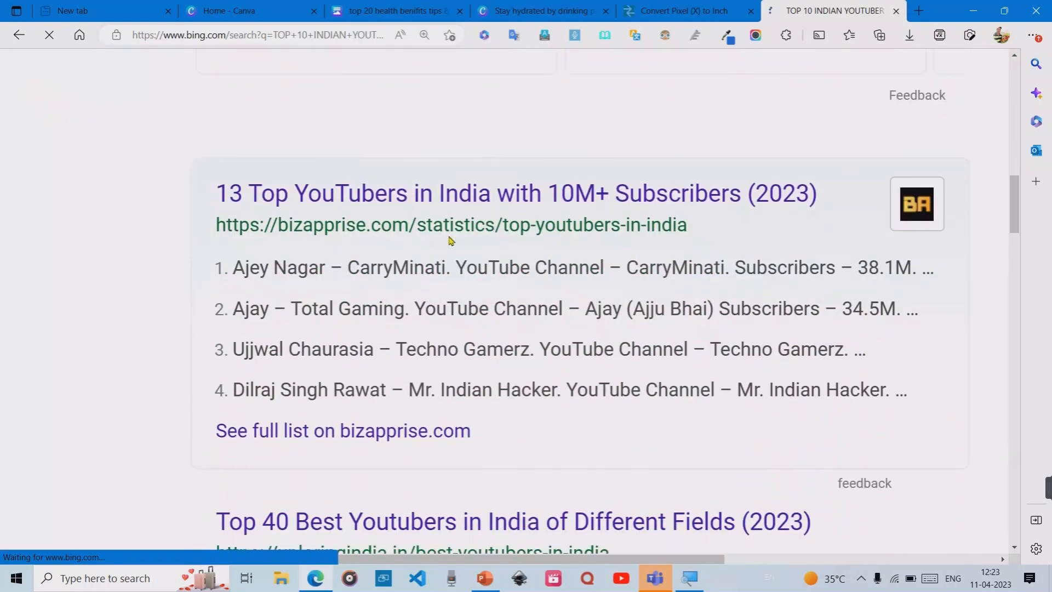
{"action": "scroll", "coordinate": [449, 238], "scroll_direction": "up", "scroll_amount": 14}
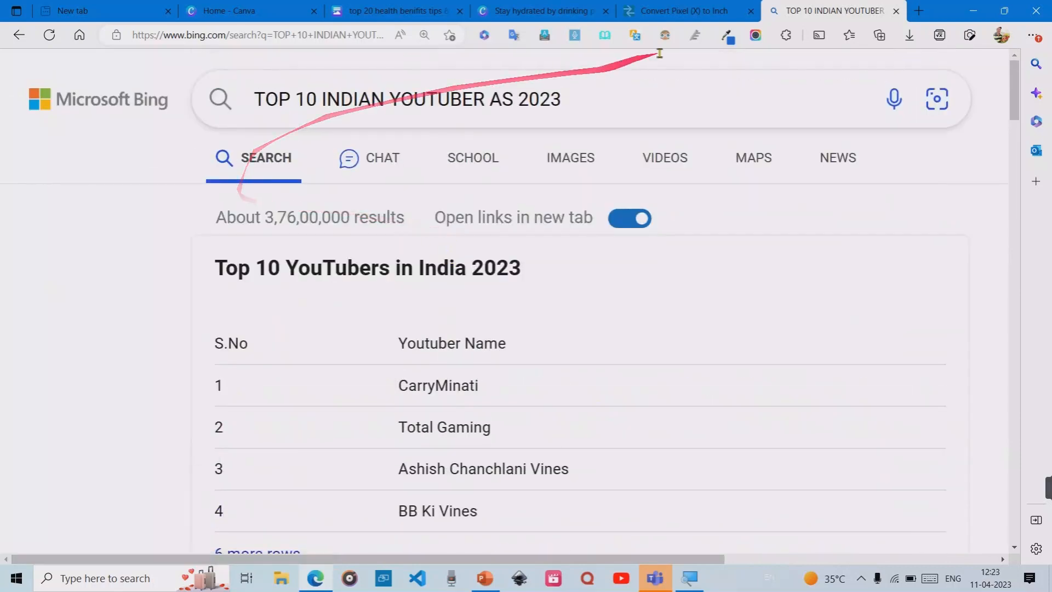
{"action": "left_click", "coordinate": [896, 12]}
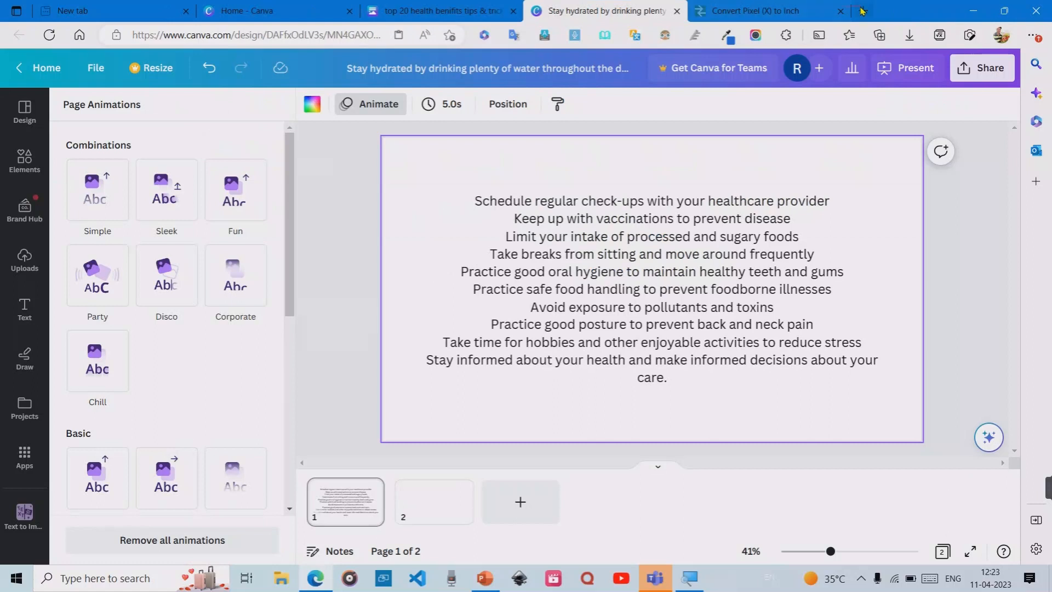
Open Bing in a new browser tab and go to its AI chat
{"action": "left_click", "coordinate": [863, 11]}
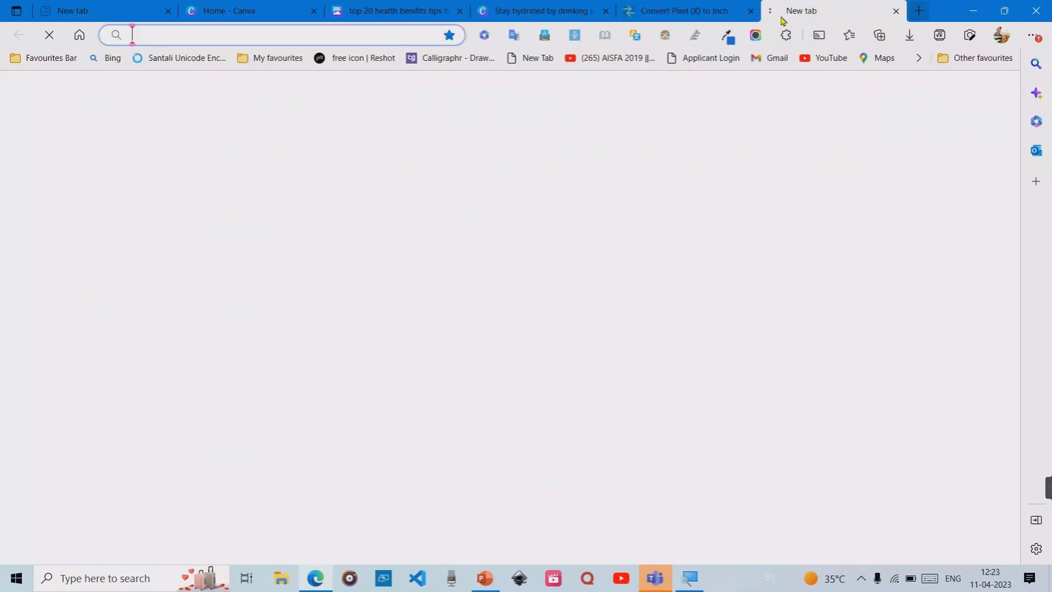
{"action": "left_click", "coordinate": [113, 58]}
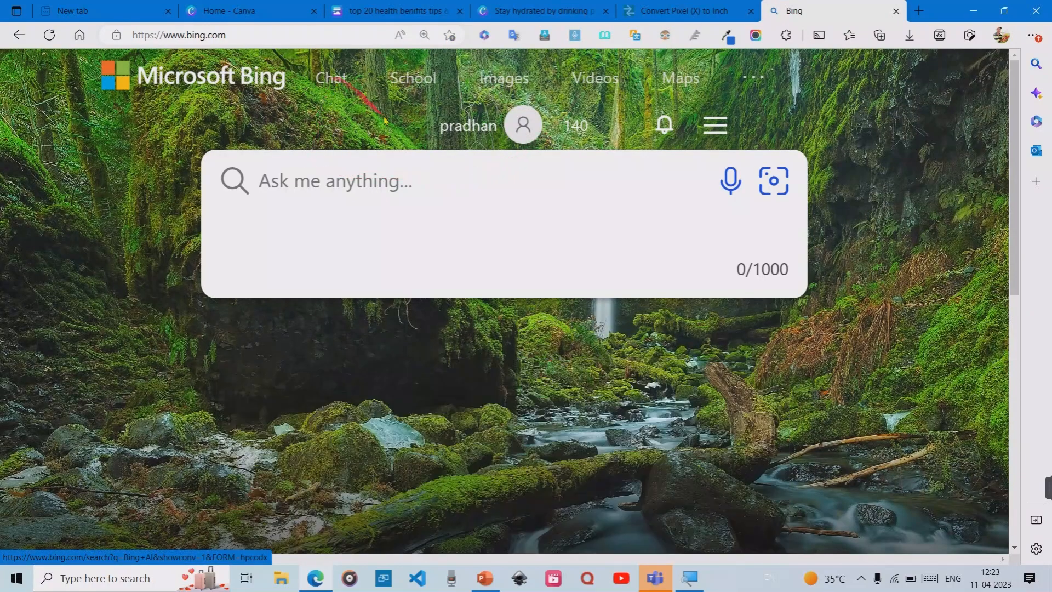
{"action": "scroll", "coordinate": [430, 418], "scroll_direction": "down", "scroll_amount": 2}
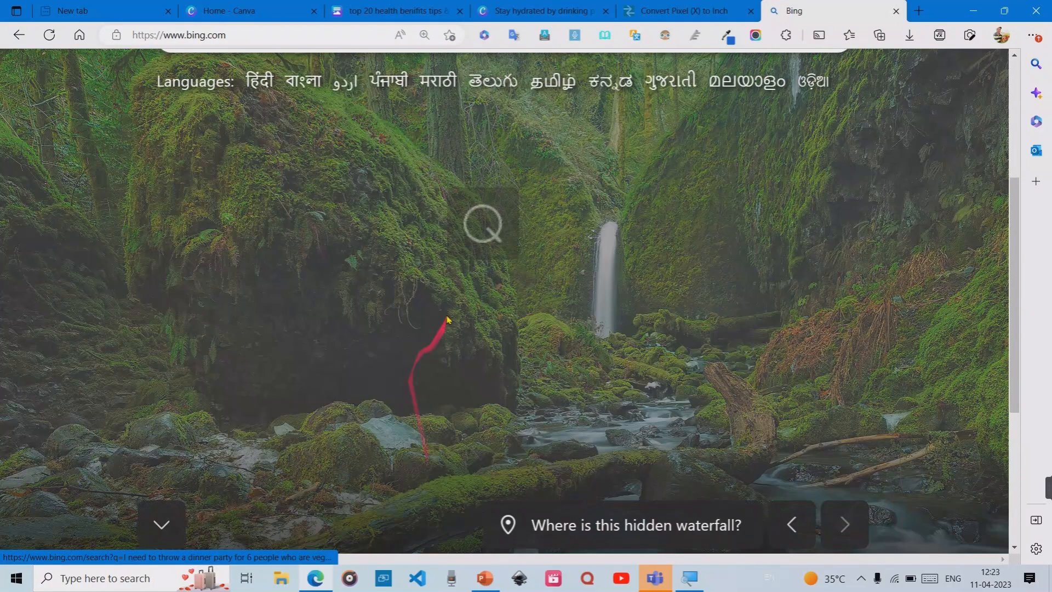
{"action": "scroll", "coordinate": [418, 206], "scroll_direction": "up", "scroll_amount": 2}
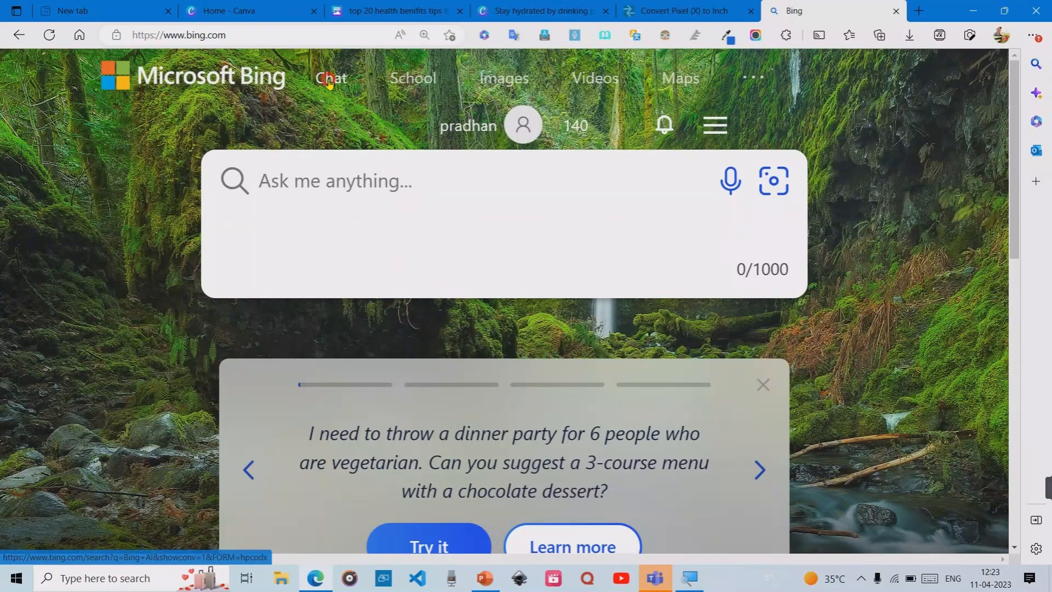
{"action": "left_click", "coordinate": [330, 81]}
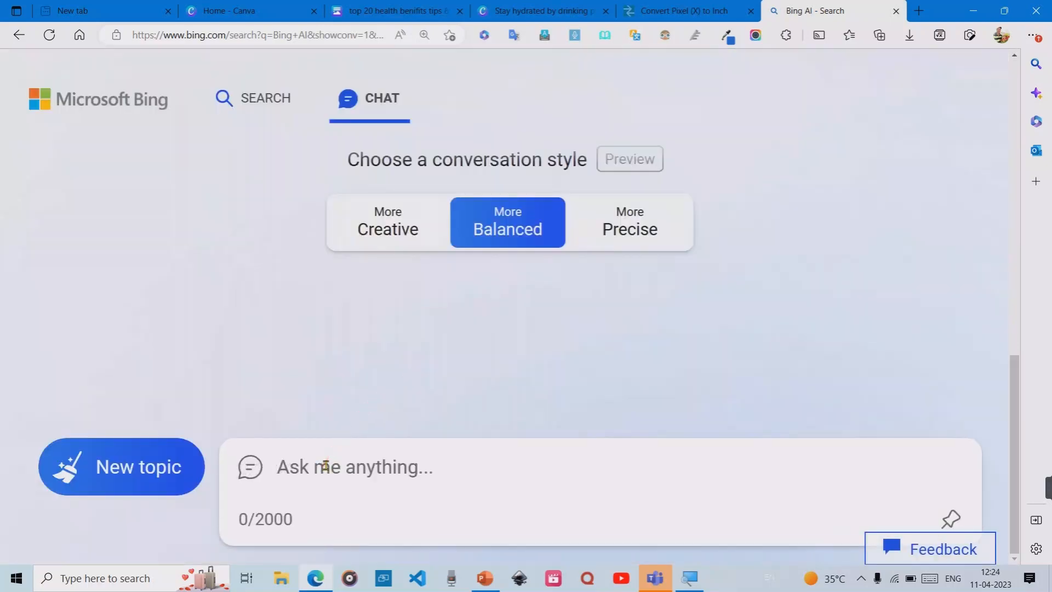
Ask Bing Chat for "TOP 20 HEALTH BENIFITS TIPS", then switch back to the PowerPoint presentation
{"action": "left_click", "coordinate": [329, 466]}
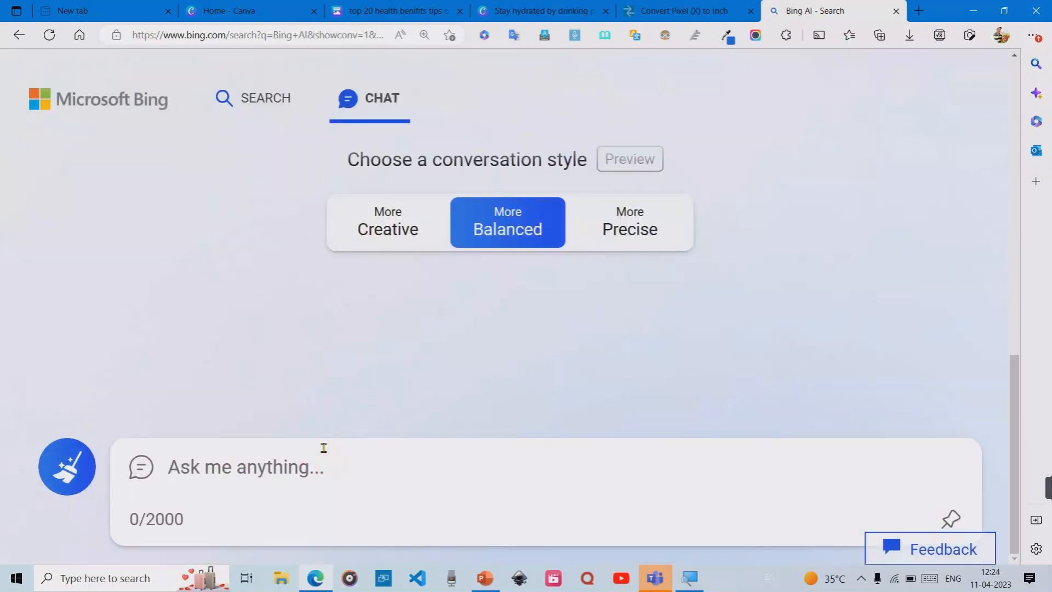
{"action": "type", "text": "TOP "}
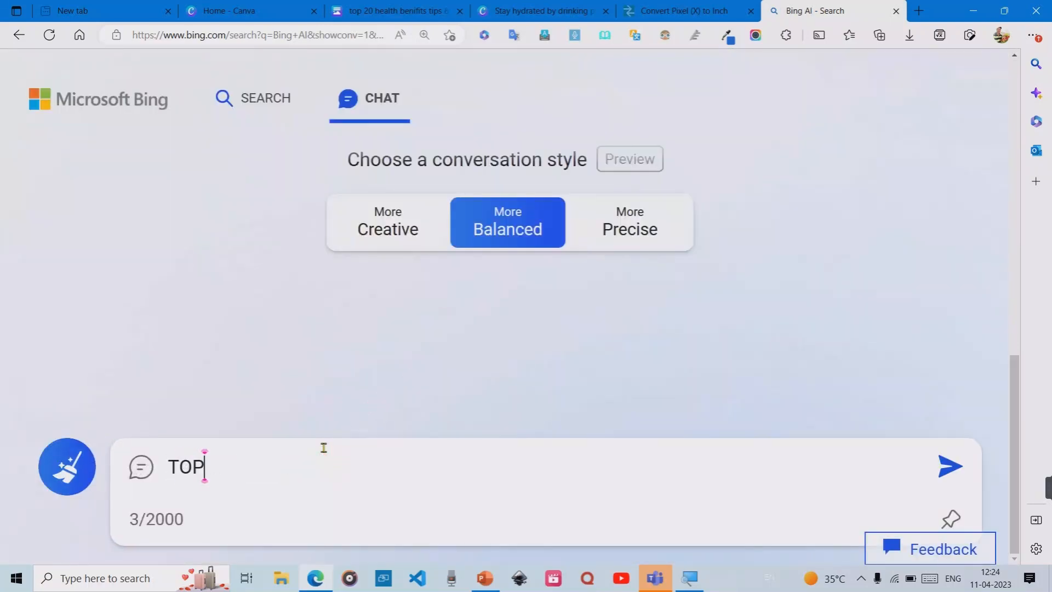
{"action": "type", "text": "20 HEALTH B"}
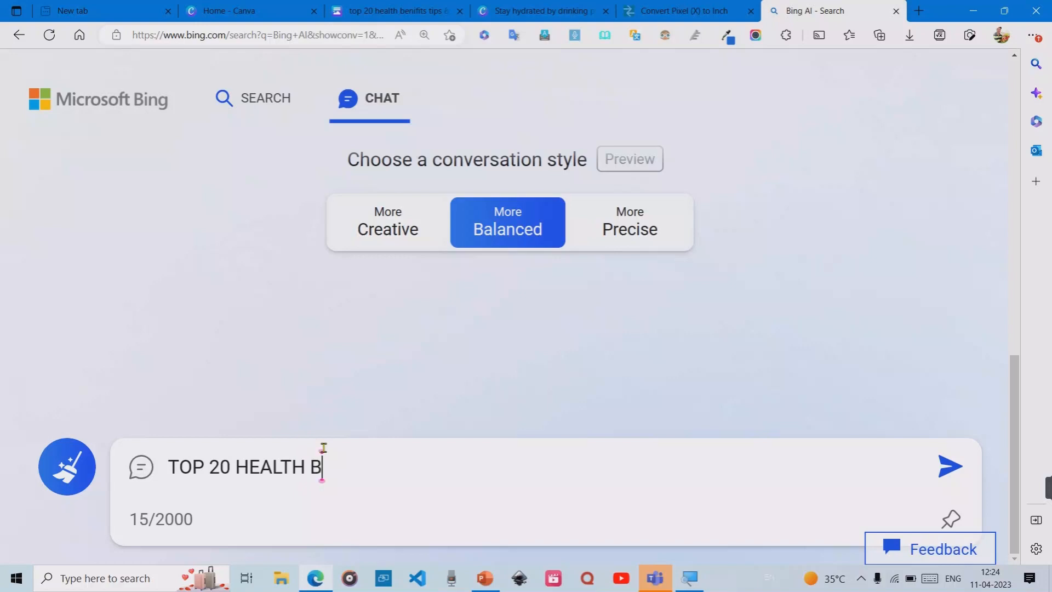
{"action": "type", "text": "ENIFITS "}
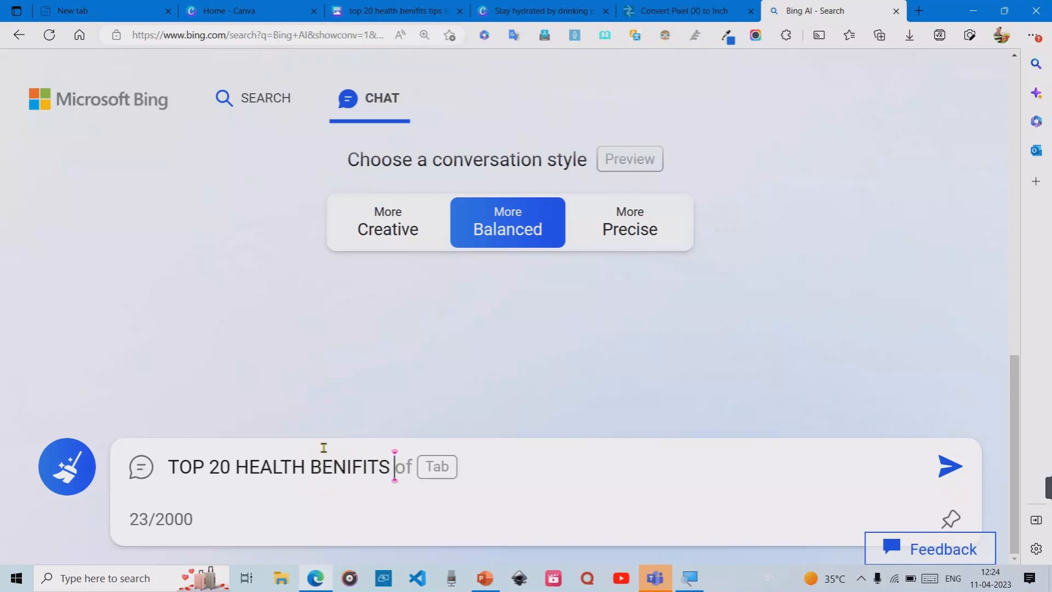
{"action": "type", "text": "TIPS"}
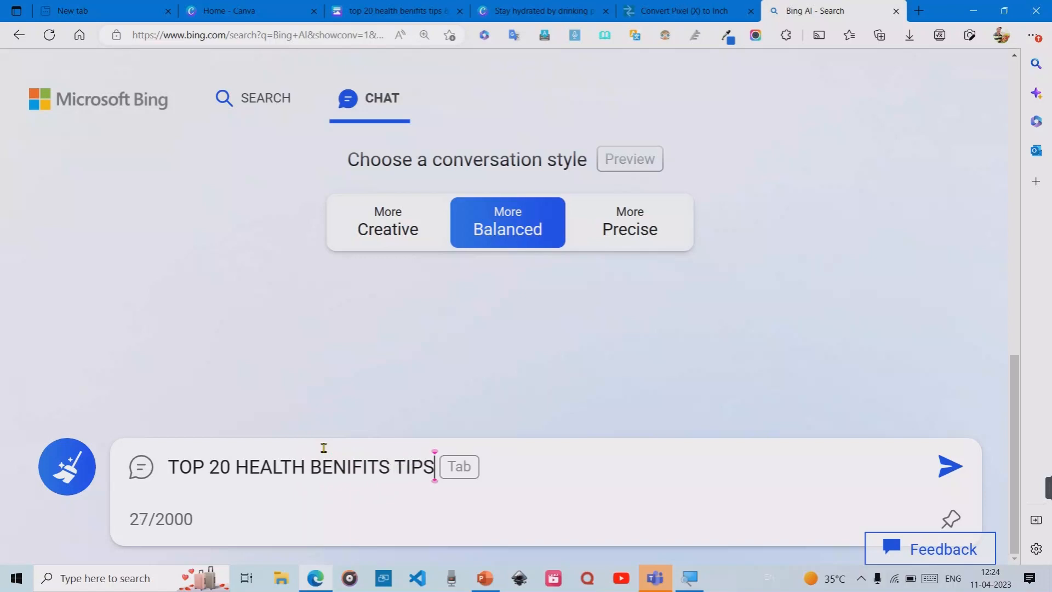
{"action": "left_click", "coordinate": [951, 471]}
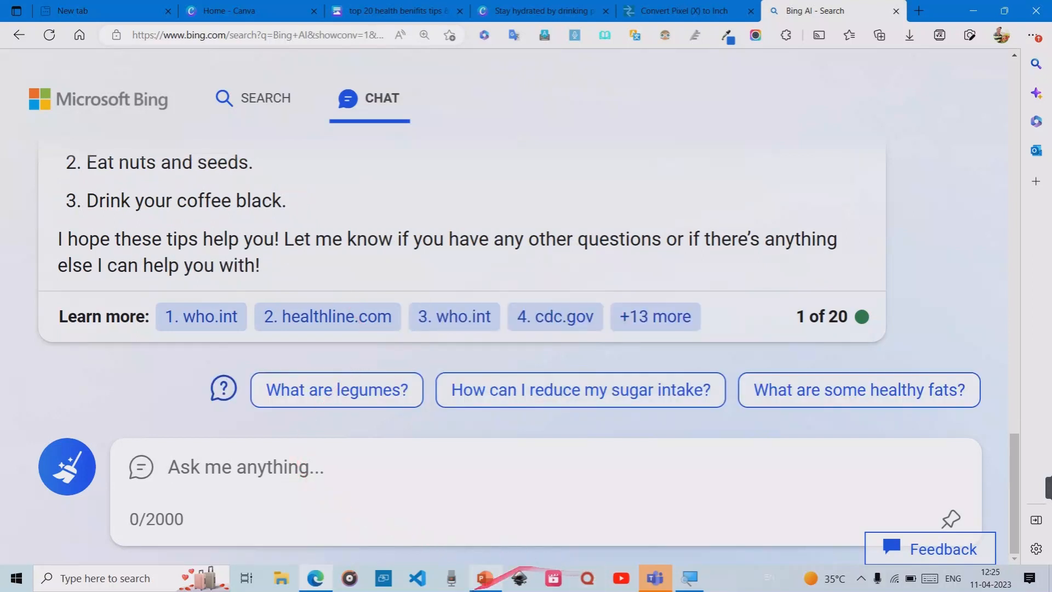
{"action": "left_click", "coordinate": [485, 579]}
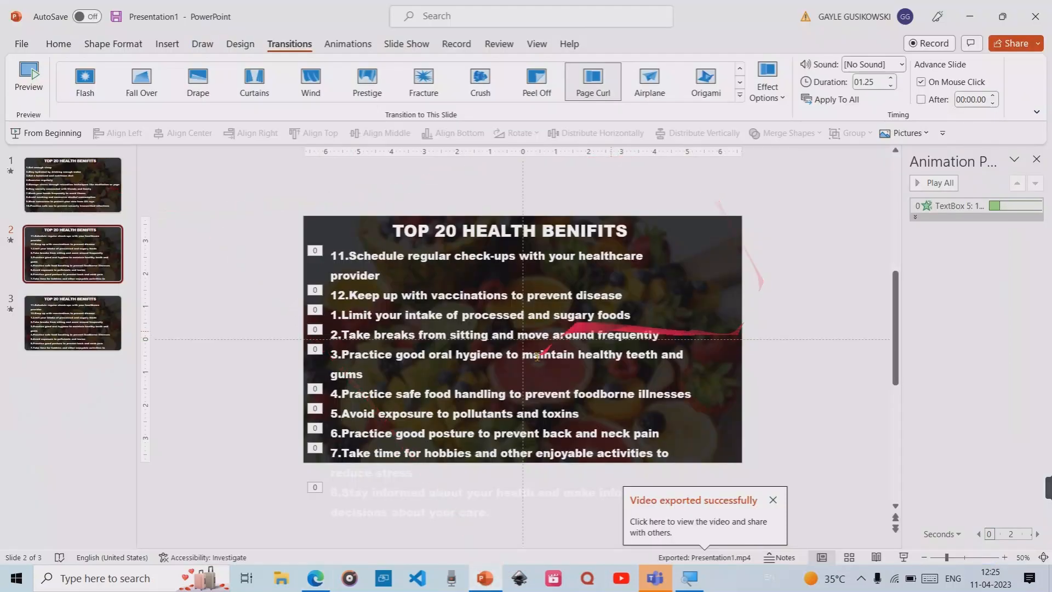